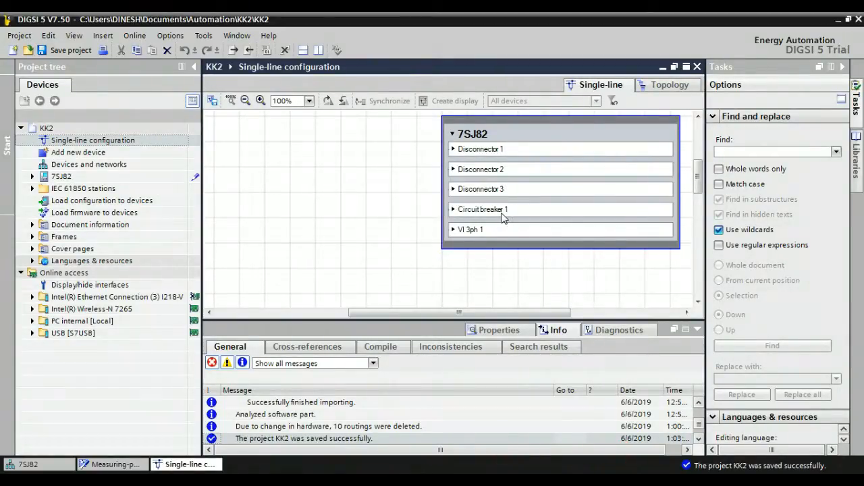
Step: Insert a horizontal busbar from the global element library and position it above the 7SJ82 device in the single-line configuration
scroll(699, 169, up, 3)
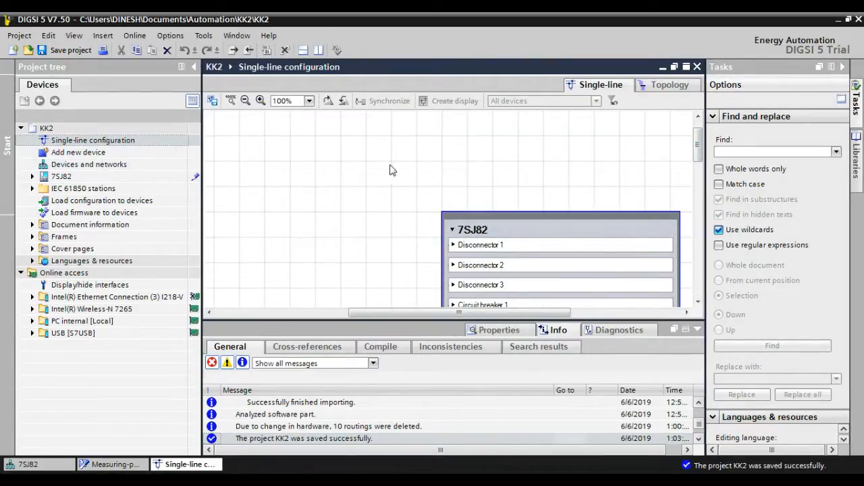
right_click(352, 146)
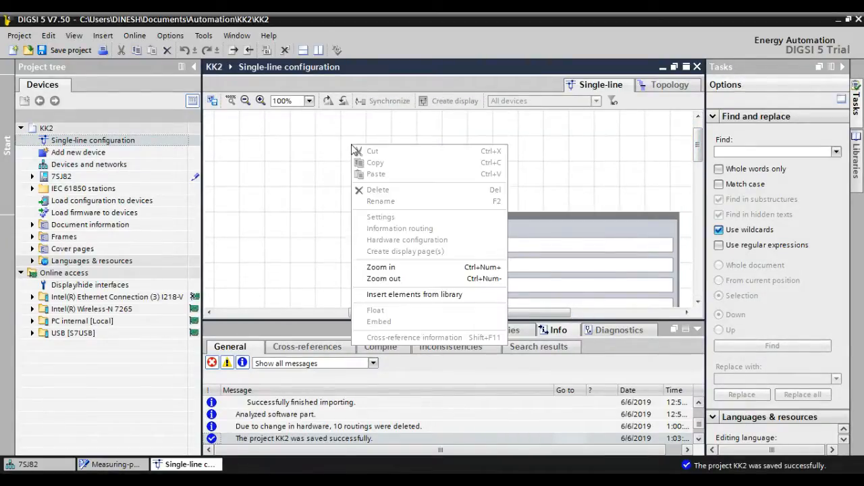
click(408, 297)
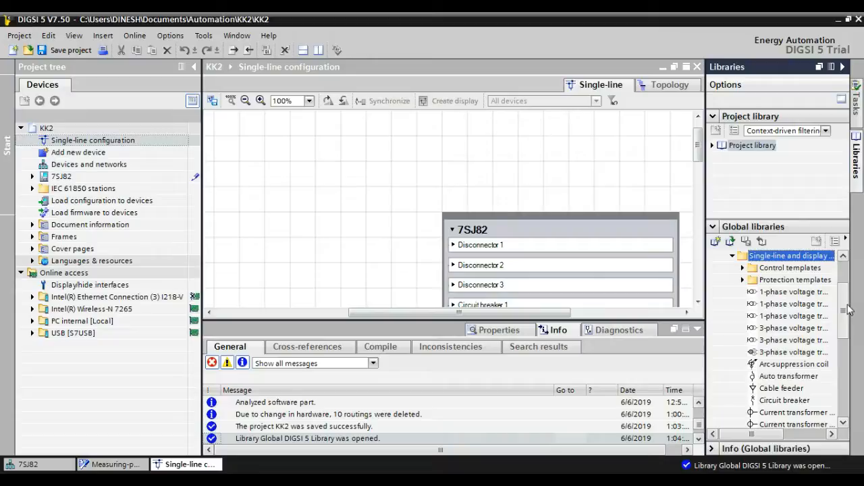
drag(846, 298, 840, 352)
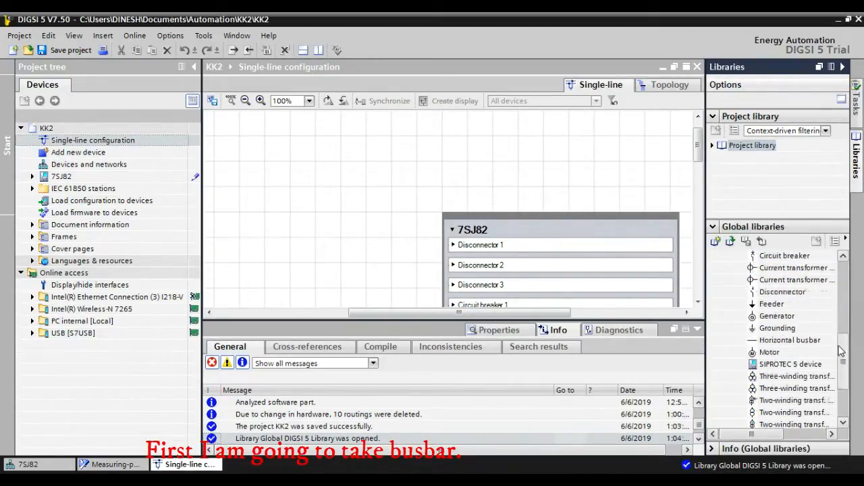
drag(789, 341, 323, 135)
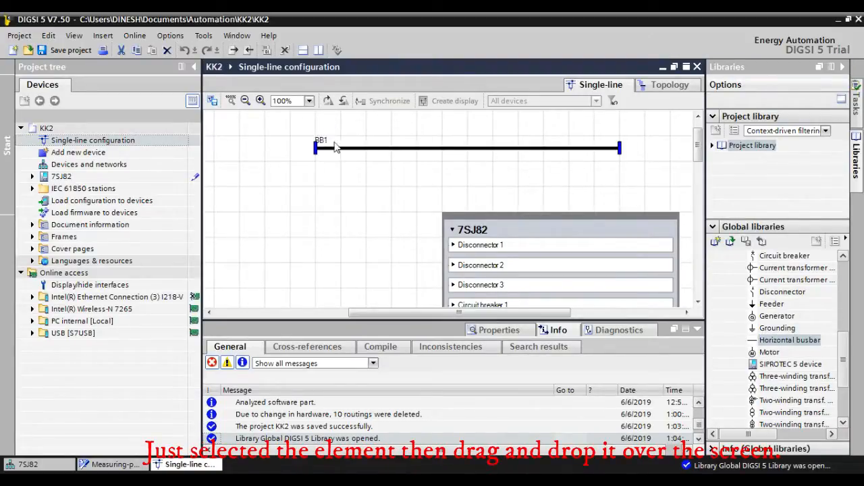
drag(434, 156, 410, 132)
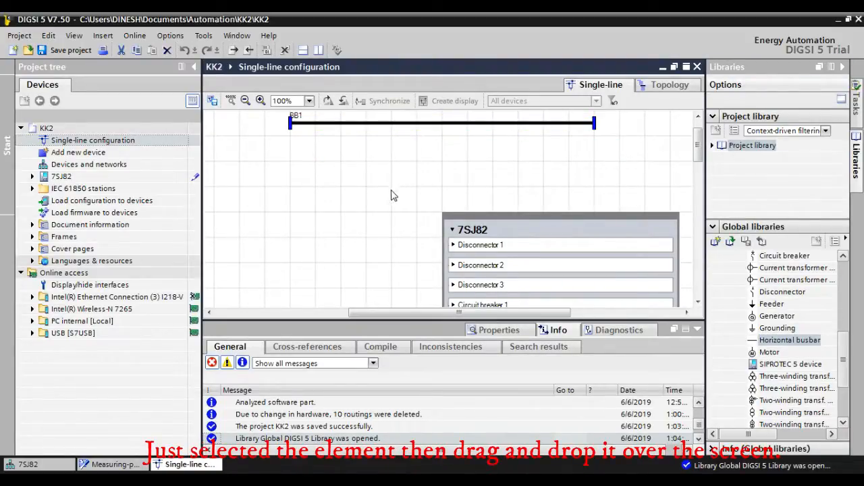
drag(396, 312, 370, 314)
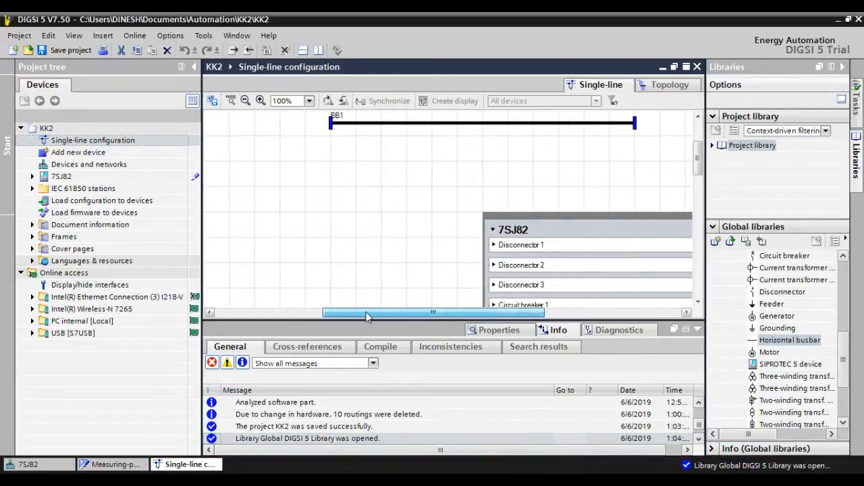
click(432, 180)
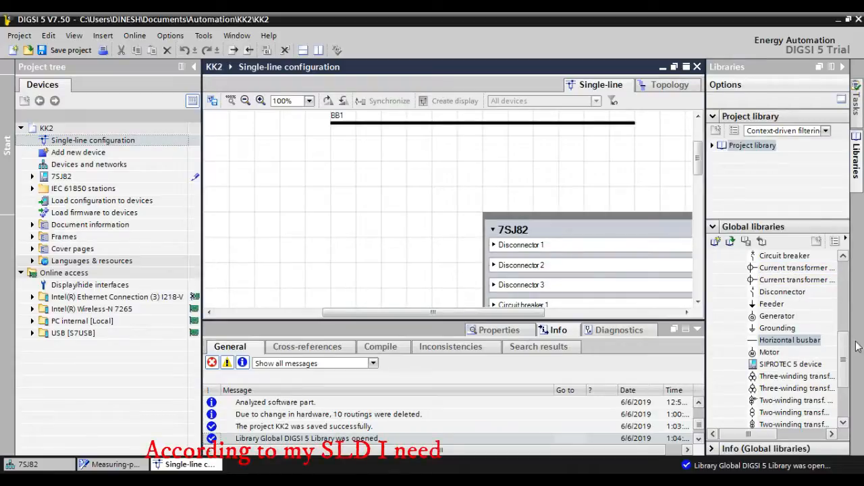
Step: Attach a library disconnector below busbar BB1 and link it to the Disconnector 1 function of the 7SJ82 device
drag(782, 292, 391, 142)
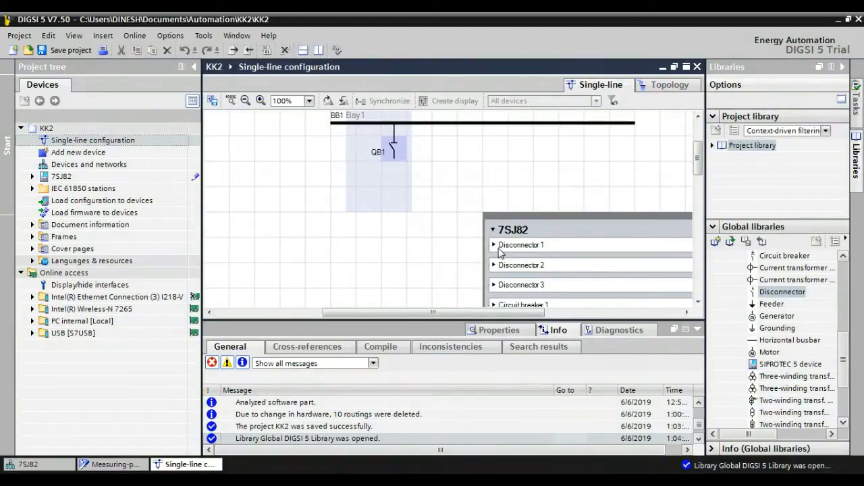
click(498, 251)
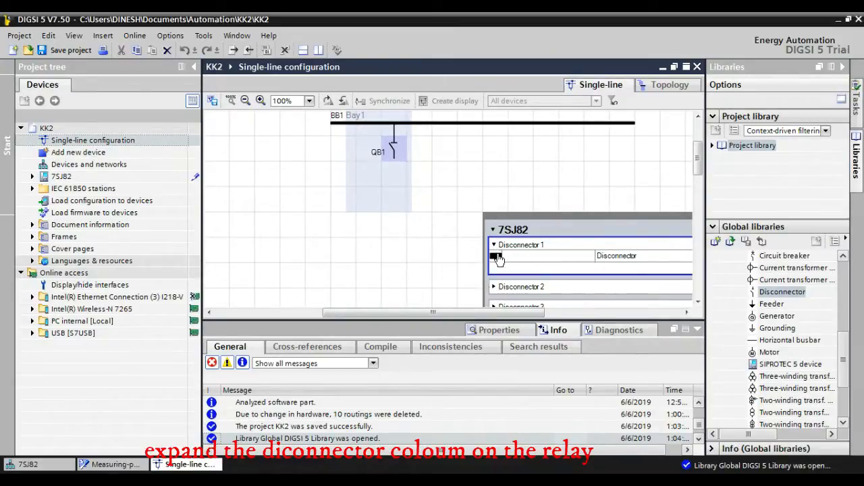
drag(497, 258, 396, 145)
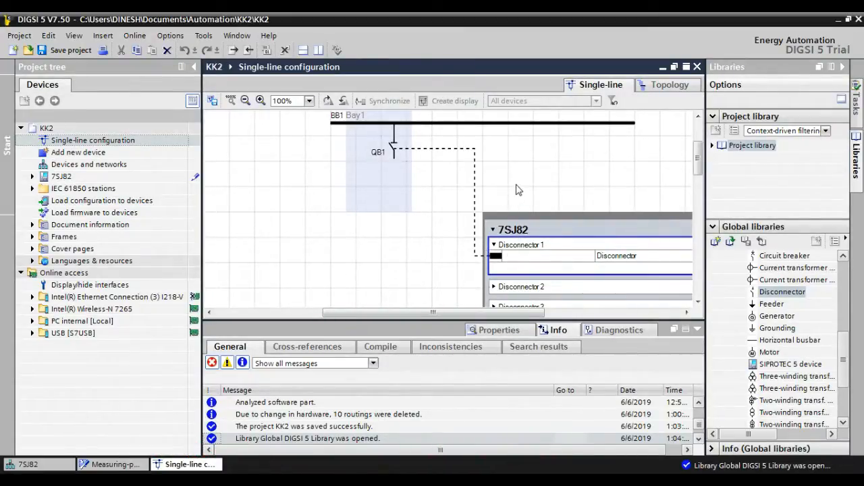
Step: Insert a circuit breaker below disconnector QB1 and link it to the circuit breaker terminal of Circuit breaker 1 in the 7SJ82
drag(455, 312, 475, 320)
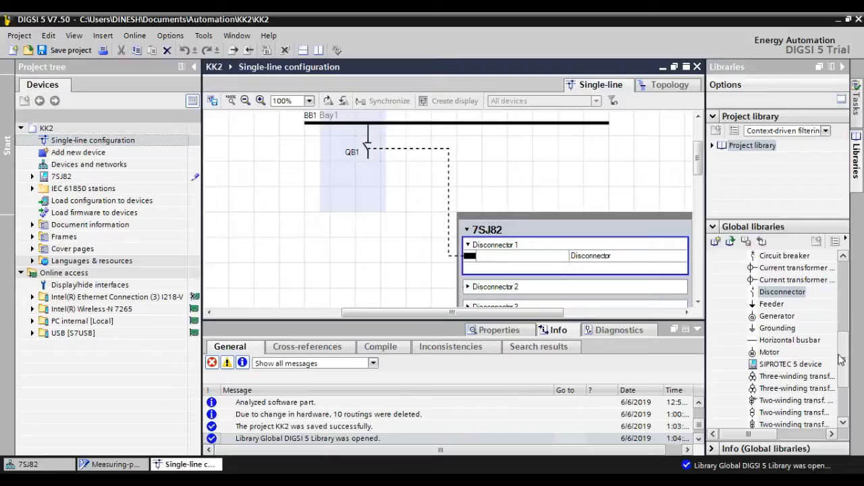
drag(782, 257, 365, 196)
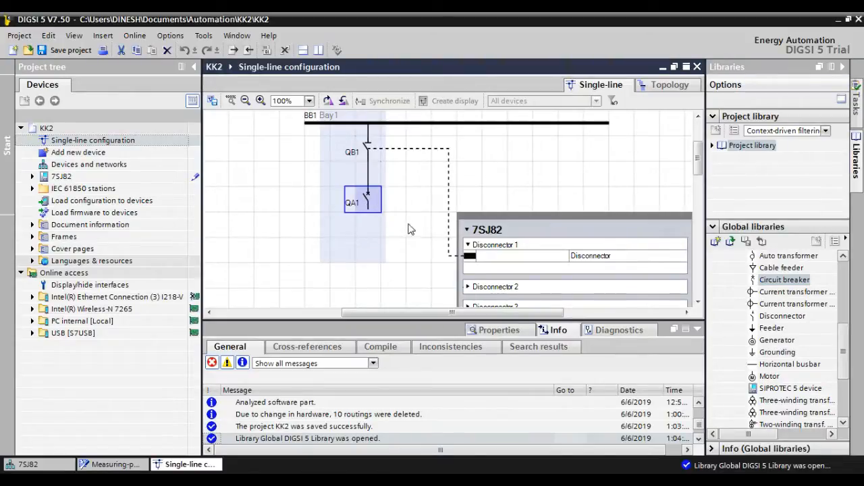
mouse_move(699, 172)
mouse_down()
mouse_move(699, 193)
mouse_move(699, 172)
mouse_up()
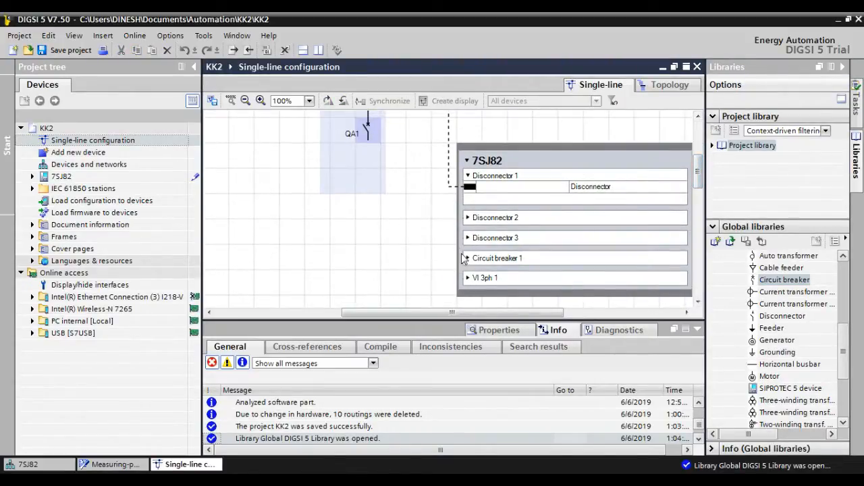
click(464, 259)
click(420, 246)
click(467, 259)
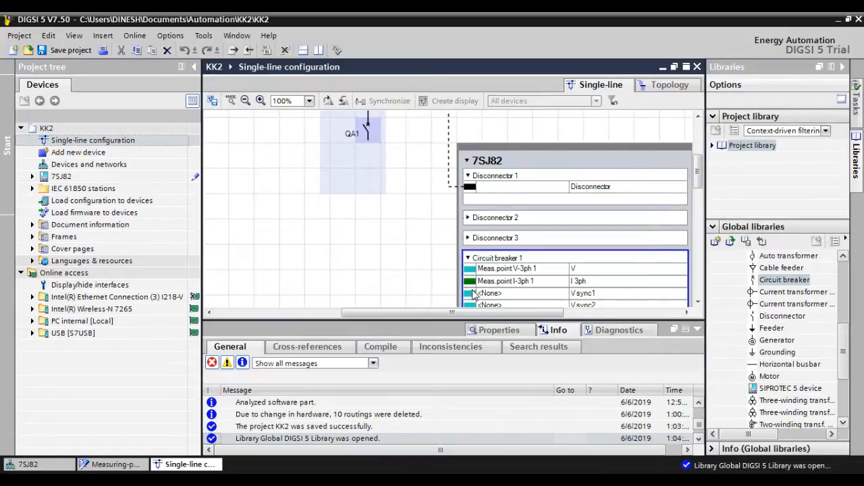
scroll(529, 294, down, 3)
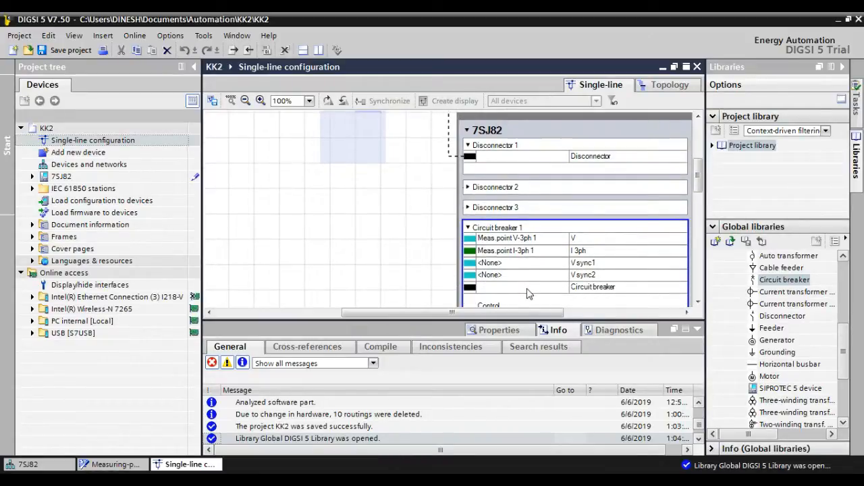
scroll(529, 294, up, 1)
scroll(526, 291, down, 1)
mouse_move(466, 290)
mouse_down()
mouse_move(413, 251)
mouse_move(392, 164)
mouse_move(364, 141)
mouse_move(366, 174)
mouse_move(381, 195)
mouse_move(371, 197)
mouse_up()
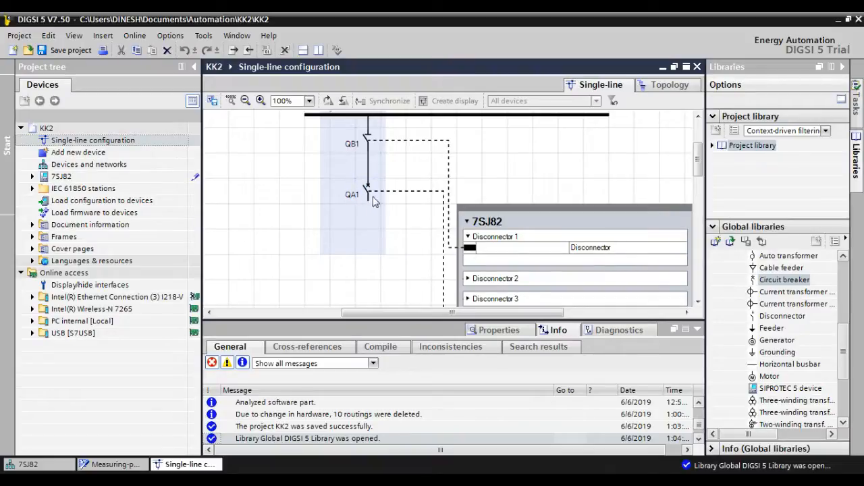
Step: Insert a three-phase current transformer from the library below circuit breaker QA1 and connect it to the breaker
scroll(395, 265, down, 3)
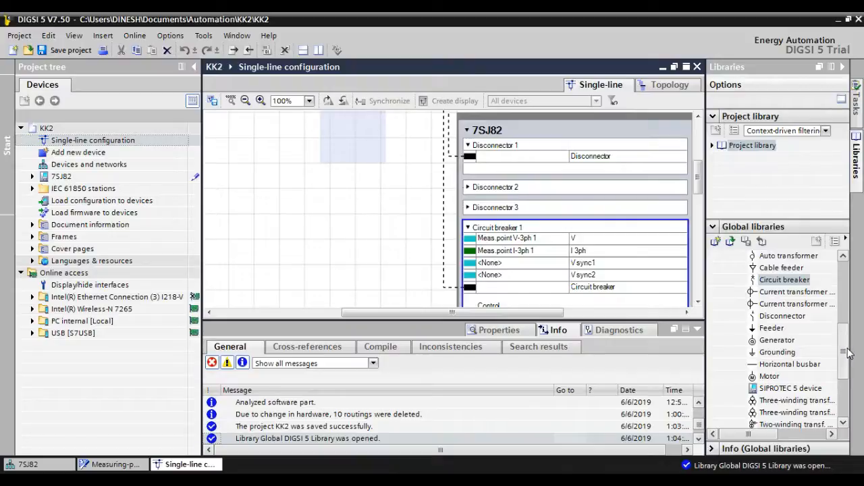
drag(848, 354, 835, 308)
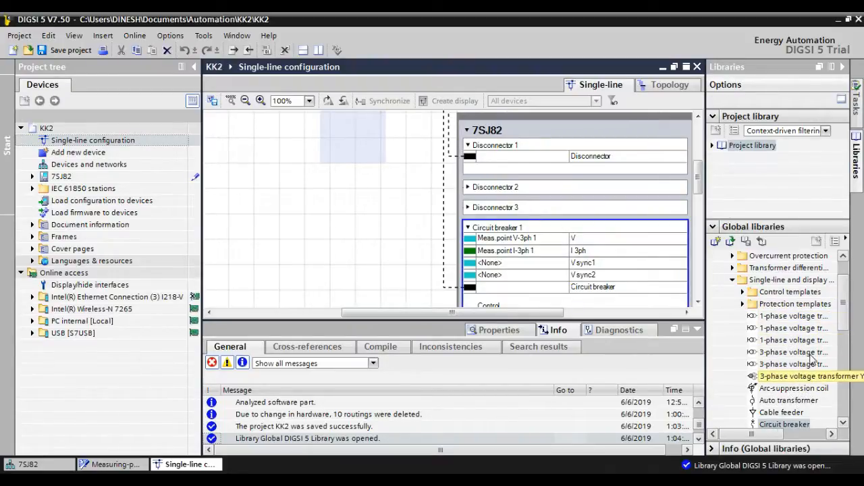
drag(843, 308, 843, 344)
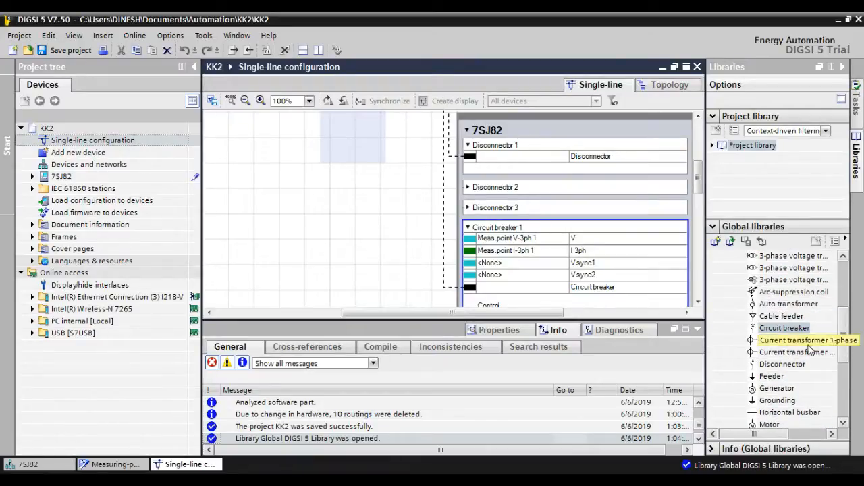
click(802, 355)
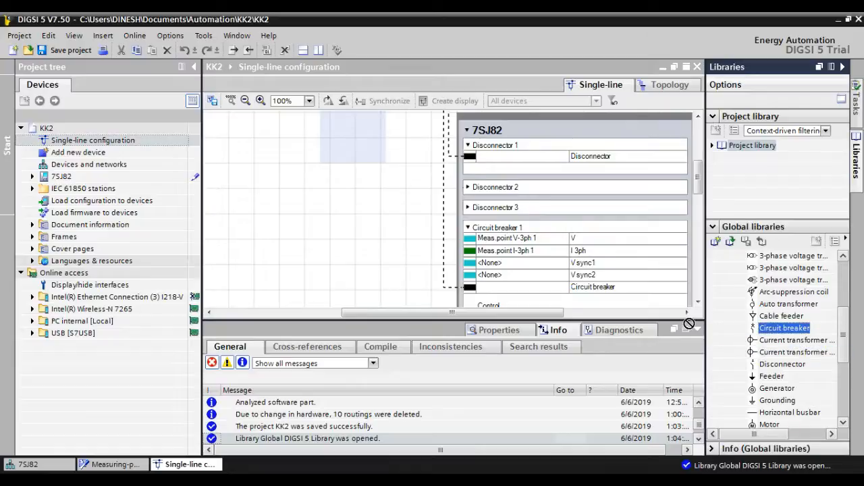
click(794, 353)
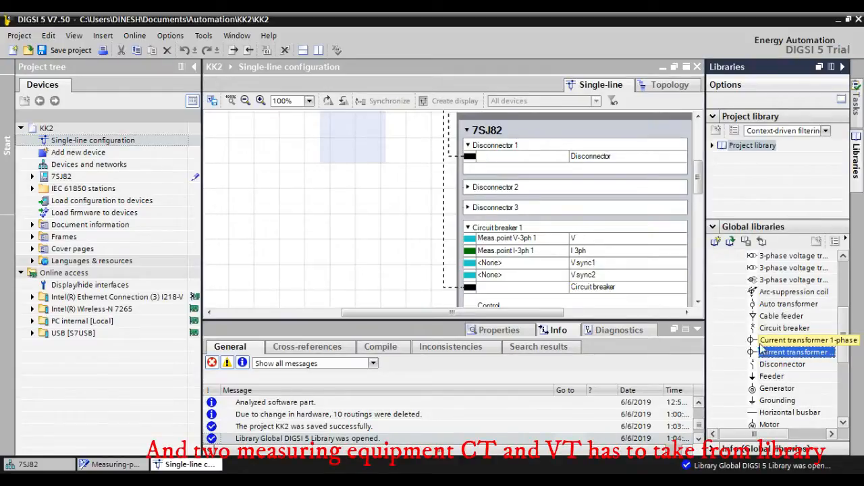
drag(754, 356, 350, 129)
scroll(396, 158, up, 1)
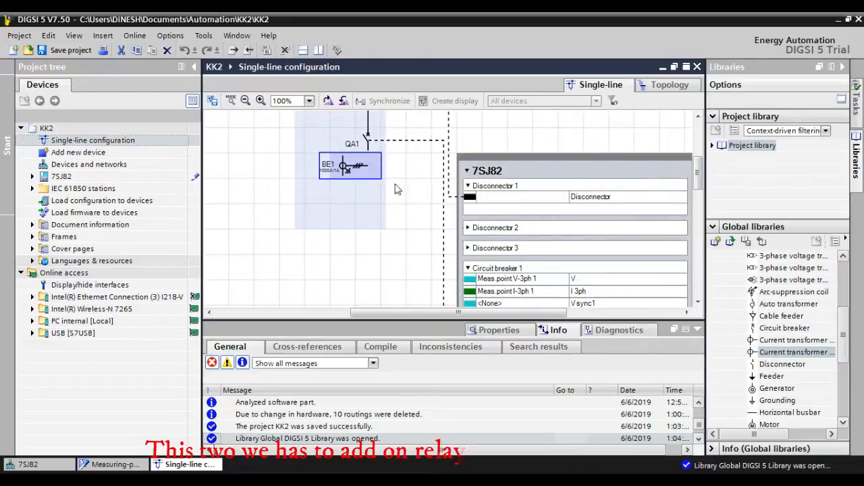
drag(343, 166, 375, 192)
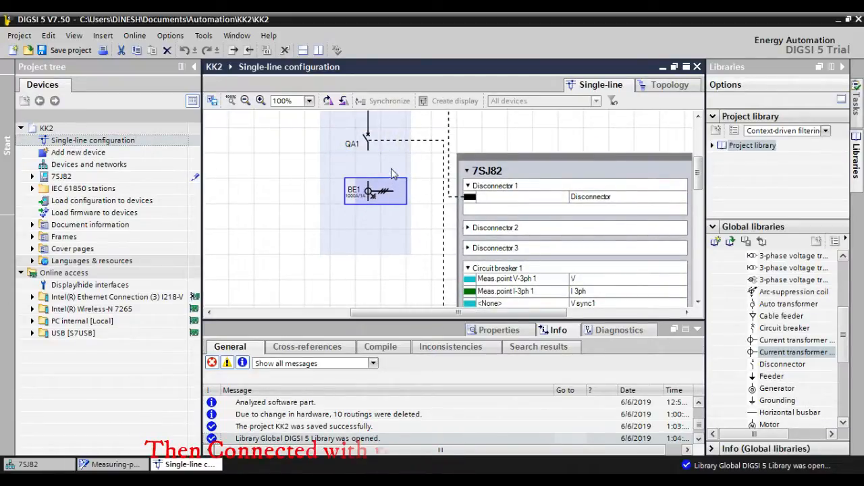
click(374, 187)
drag(368, 179, 369, 155)
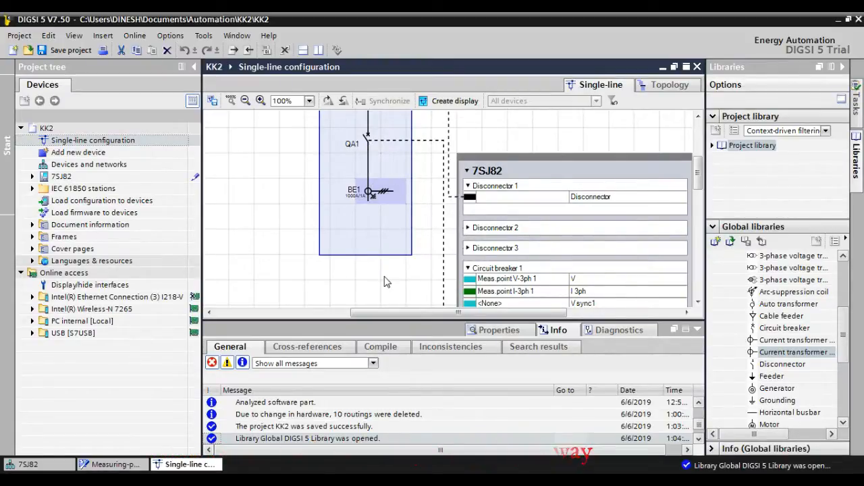
Step: Collapse the Circuit breaker 1 and Disconnector 1 groups, expand VI 3ph 1, and link its Meas.point I-3ph 1 to current transformer BE1
click(400, 208)
mouse_move(394, 194)
mouse_down()
mouse_move(423, 227)
mouse_move(399, 194)
mouse_up()
scroll(464, 232, down, 3)
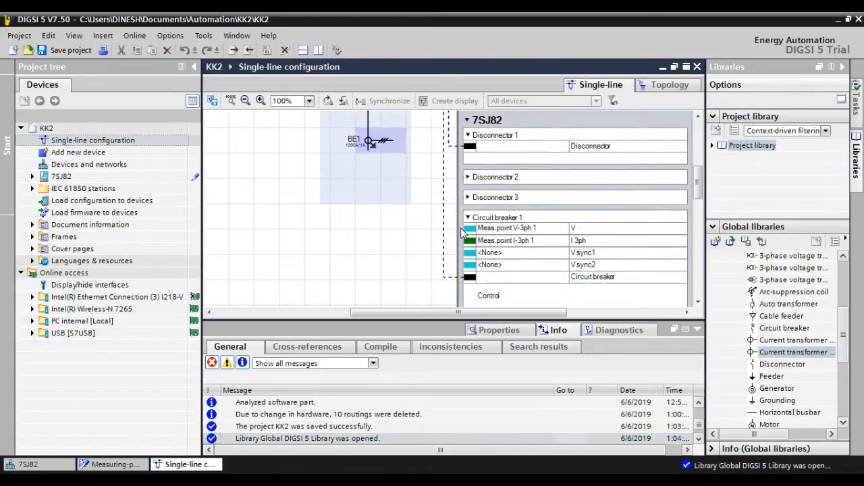
scroll(491, 190, down, 1)
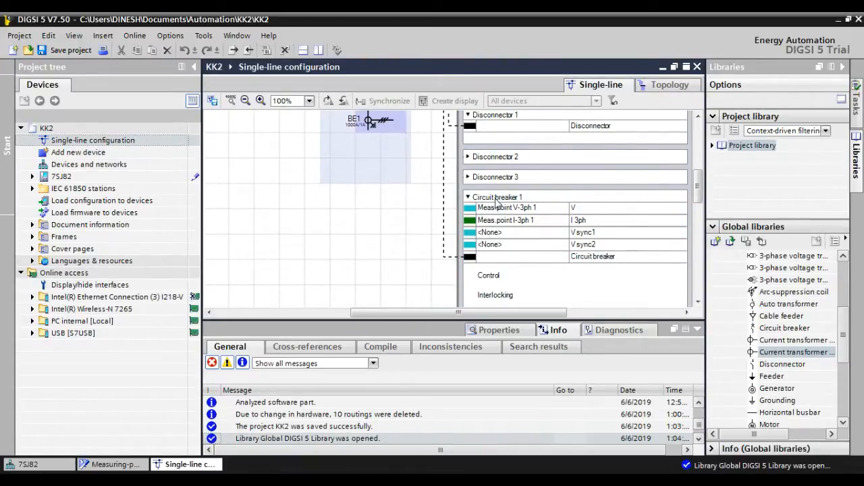
double_click(497, 200)
scroll(496, 143, up, 1)
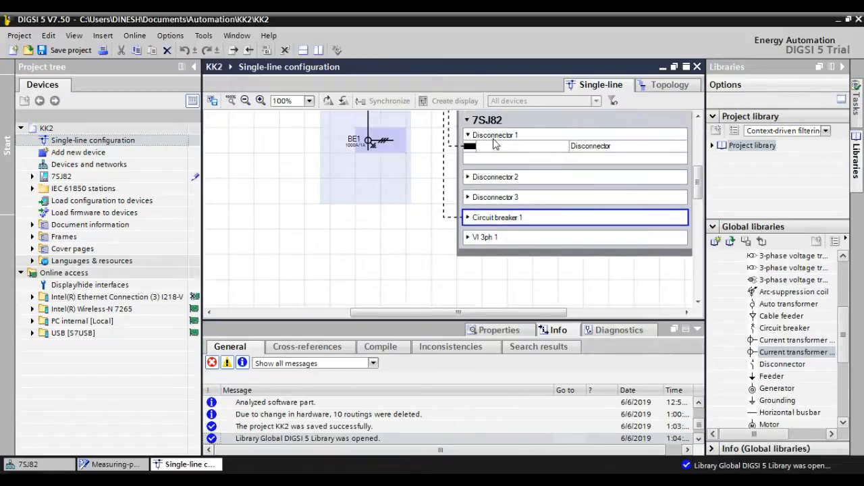
scroll(495, 144, up, 1)
double_click(503, 145)
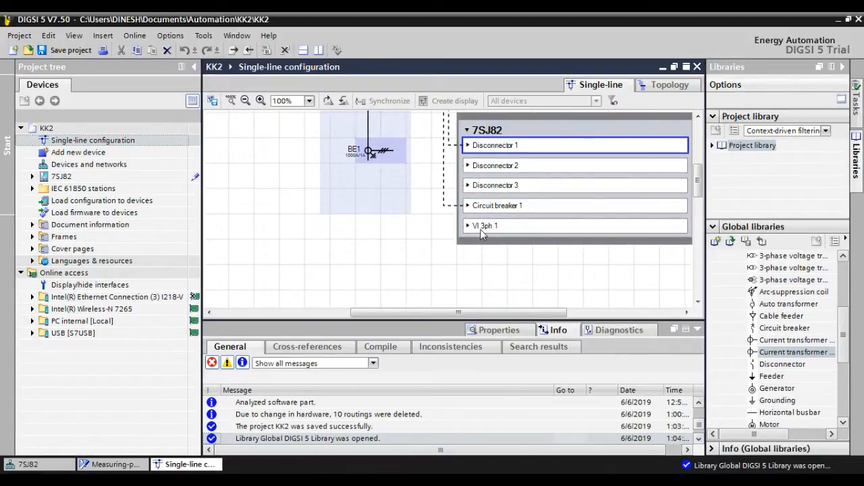
double_click(482, 230)
scroll(482, 231, down, 1)
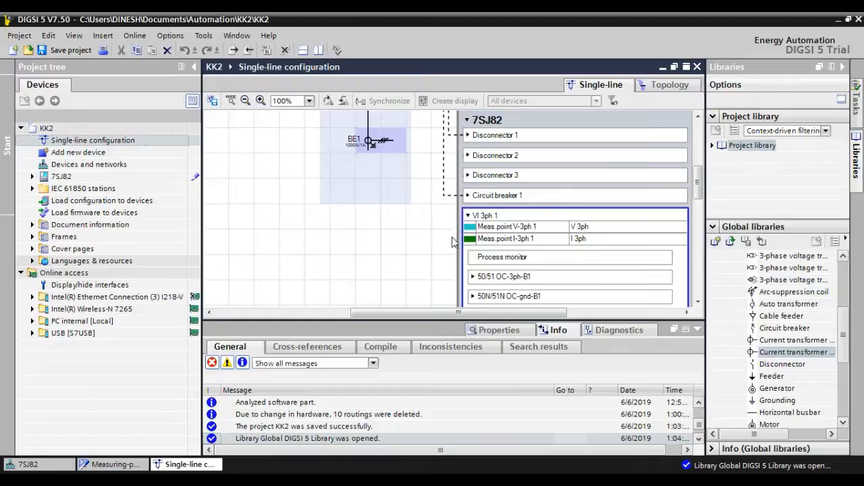
drag(482, 240, 395, 191)
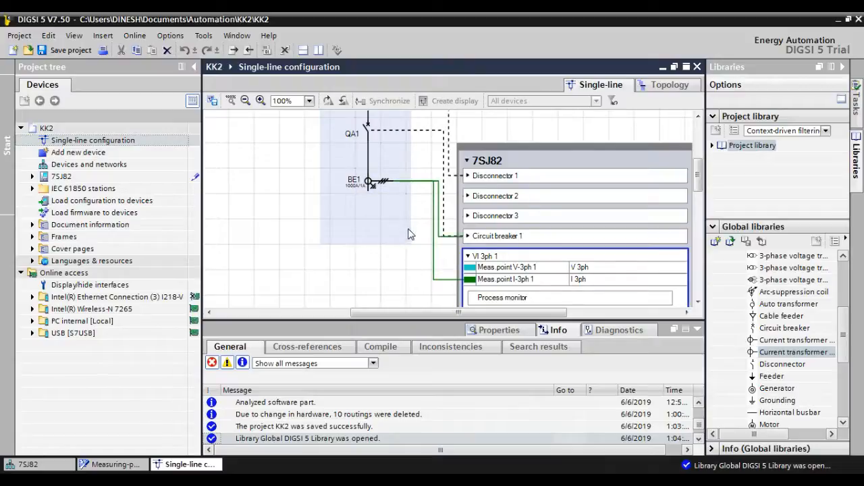
click(403, 286)
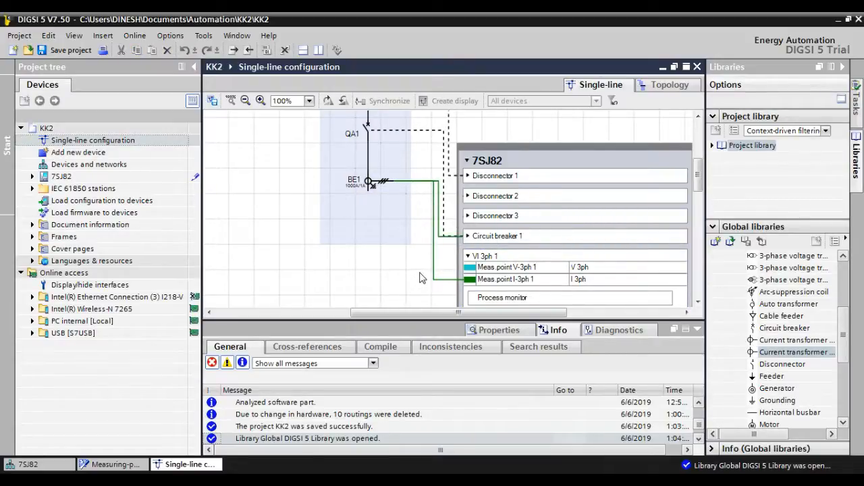
scroll(420, 278, down, 3)
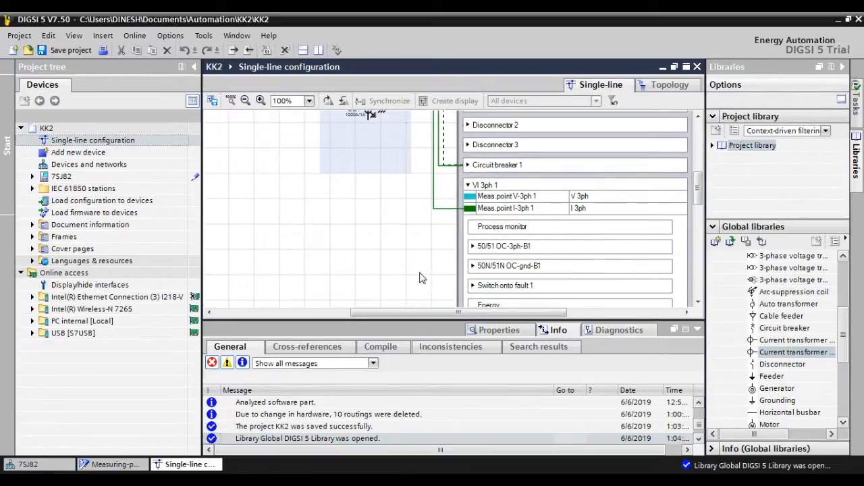
scroll(422, 275, down, 1)
scroll(432, 271, up, 3)
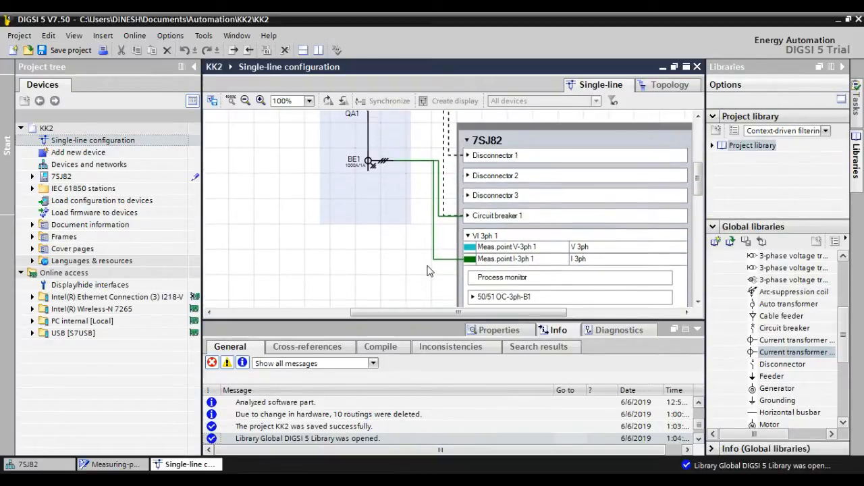
scroll(427, 271, up, 1)
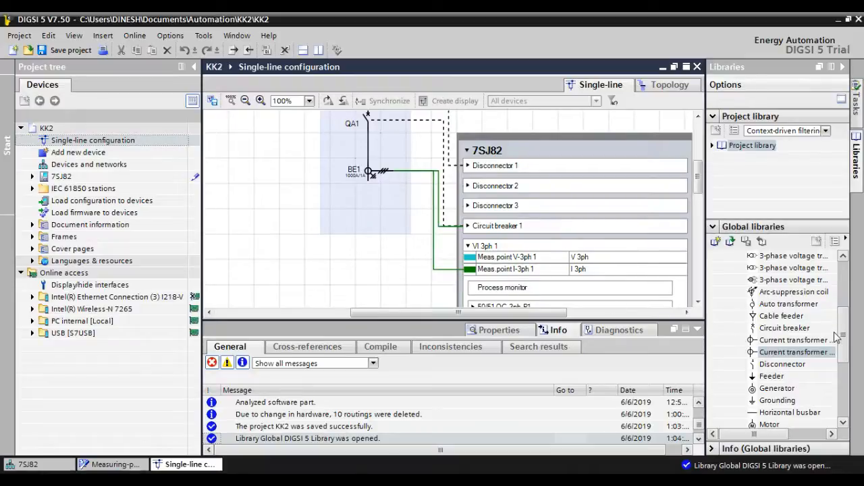
Step: Place a 3-phase voltage transformer from the global library in Bay1 below current transformer BE1, beside the main line
scroll(836, 321, up, 2)
mouse_move(835, 308)
mouse_down()
mouse_move(841, 380)
mouse_move(834, 323)
mouse_up()
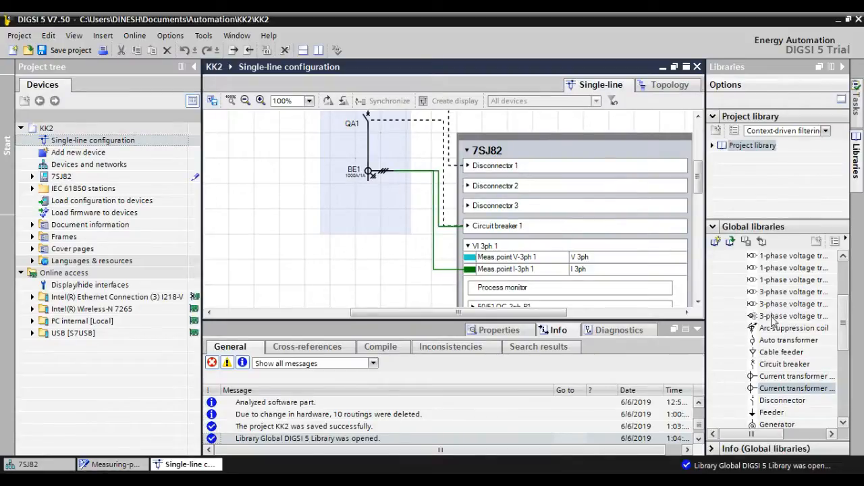
drag(473, 312, 539, 331)
drag(463, 150, 534, 154)
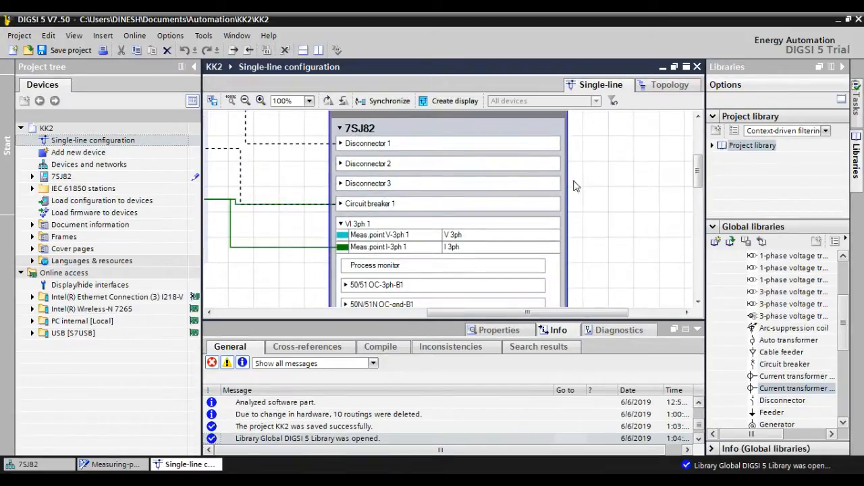
click(584, 256)
drag(568, 319, 476, 320)
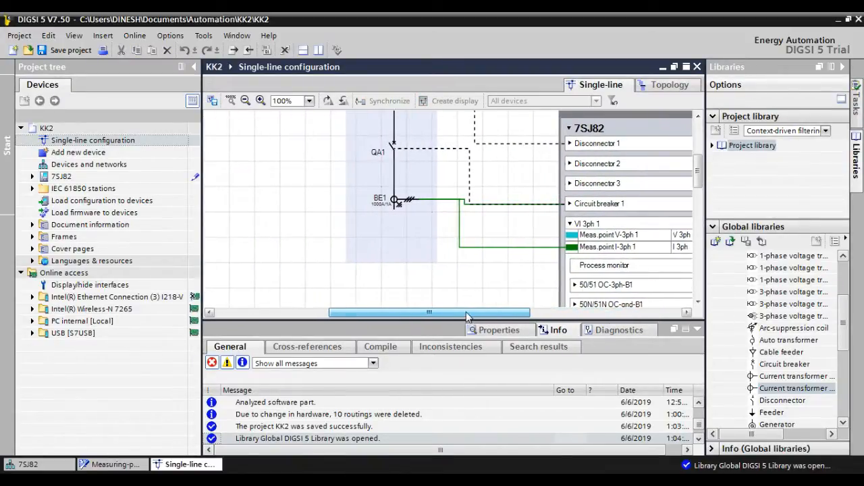
click(775, 388)
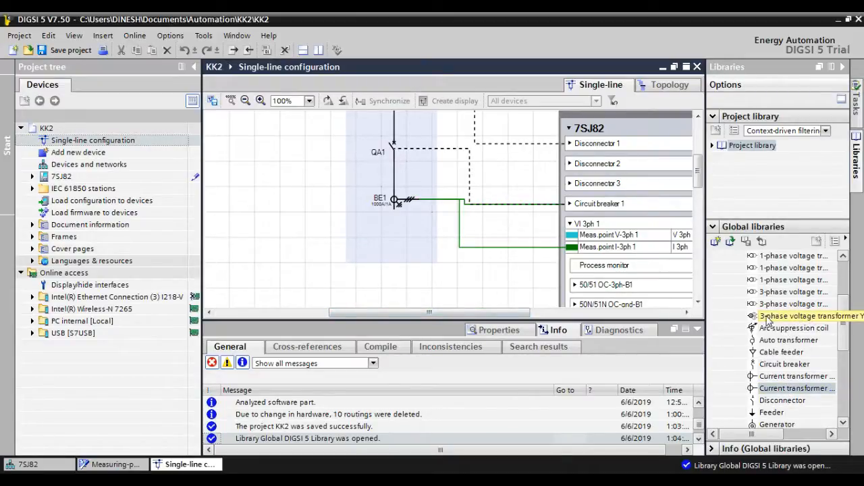
drag(783, 389, 478, 278)
click(499, 289)
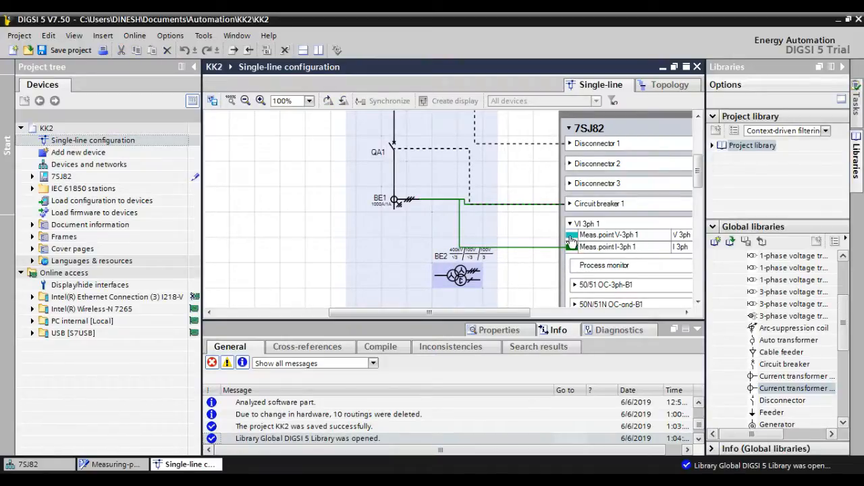
Step: Link voltage transformer BE2 to Meas.point V-3ph 1 of the VI 3ph 1 group in the 7SJ82
mouse_move(566, 239)
mouse_down()
mouse_move(539, 245)
mouse_move(559, 248)
mouse_up()
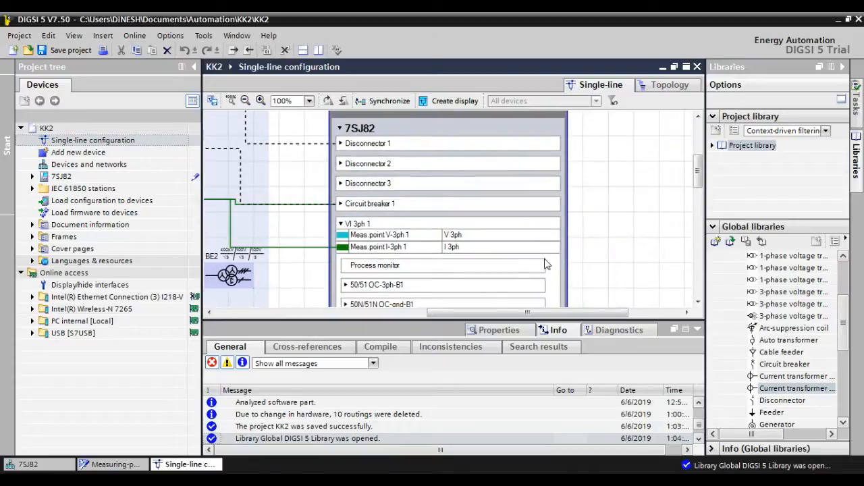
drag(532, 313, 454, 313)
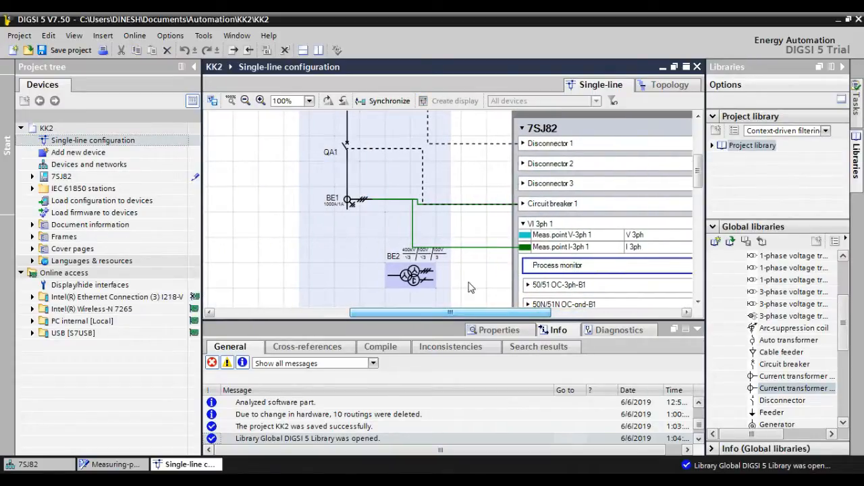
mouse_move(437, 270)
mouse_down()
mouse_move(503, 273)
mouse_move(518, 242)
mouse_up()
drag(494, 315, 436, 319)
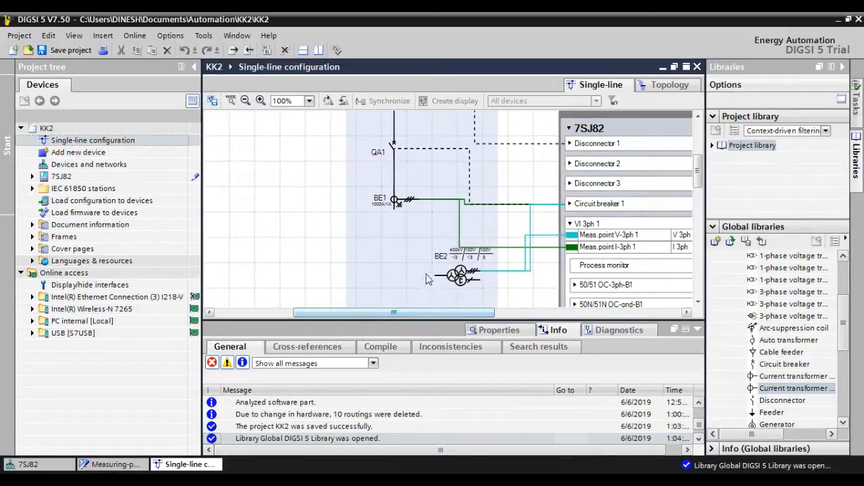
Step: Insert a feeder from the library at the lower end of Bay1 and connect it to current transformer BE1
scroll(835, 350, down, 2)
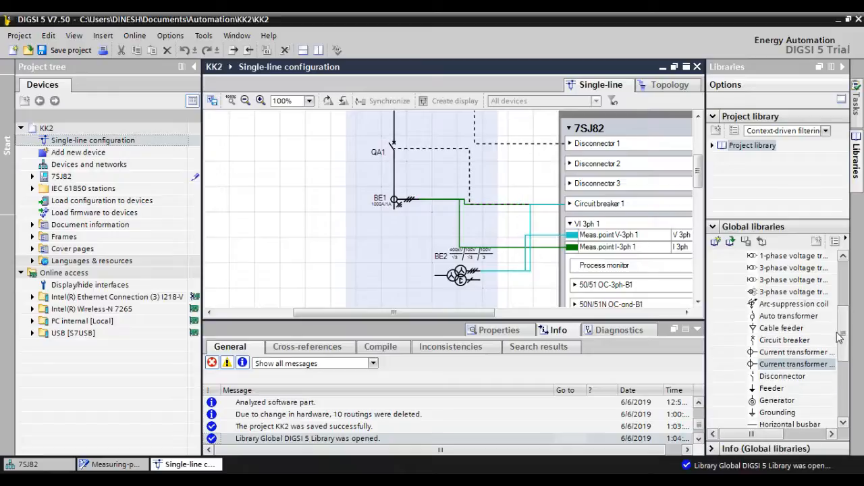
click(772, 341)
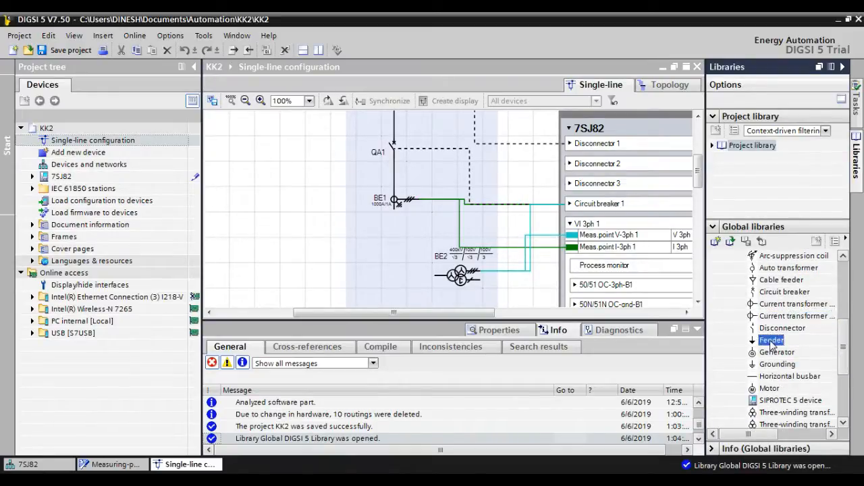
drag(776, 343, 399, 233)
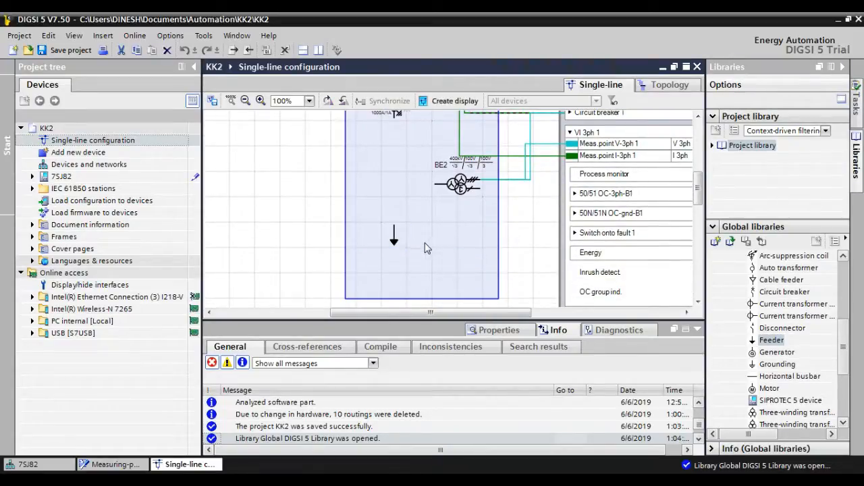
scroll(405, 249, up, 1)
drag(395, 258, 398, 197)
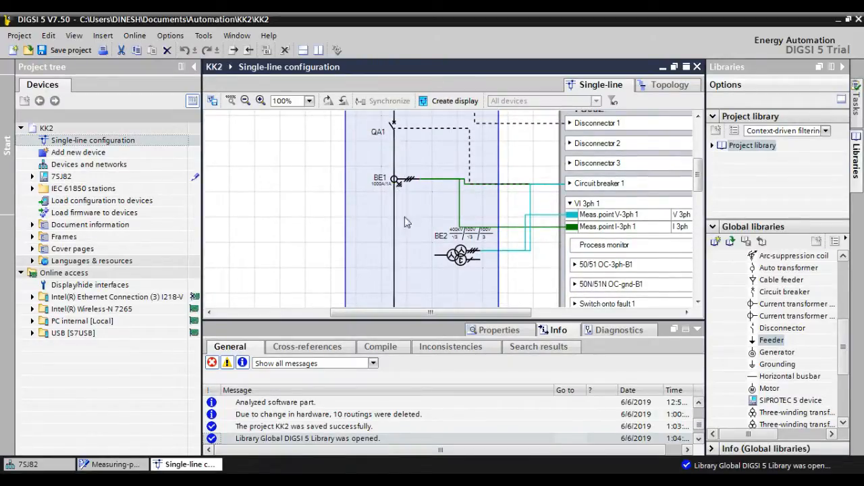
Step: Connect the primary side of voltage transformer BE2 to the line between BE1 and the feeder
click(437, 263)
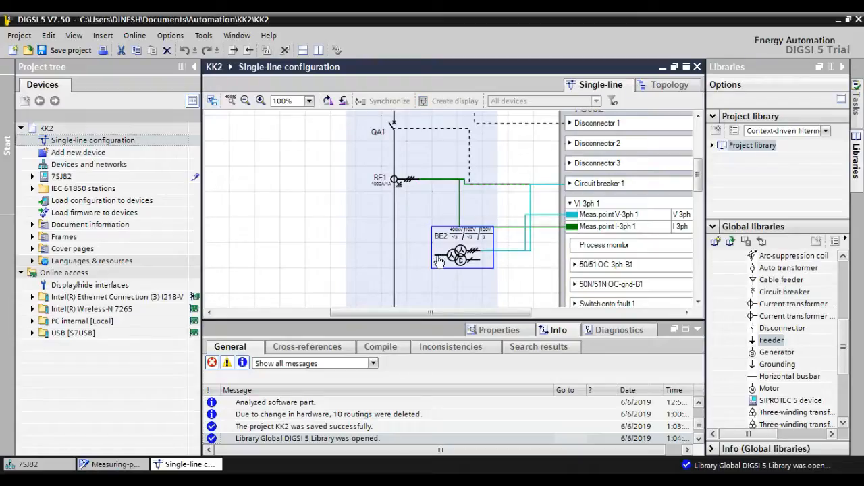
drag(437, 263, 394, 265)
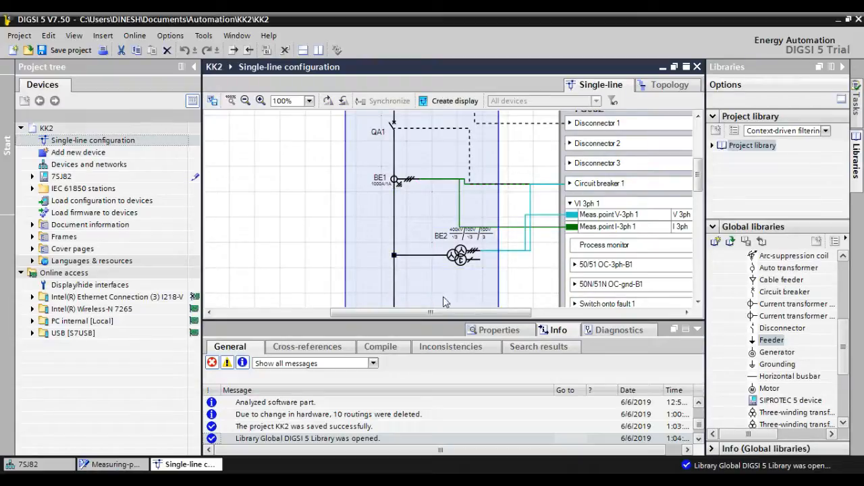
click(537, 292)
Step: Collapse the message area and the project tree to enlarge the single-line editor around the whole bay
scroll(526, 292, down, 2)
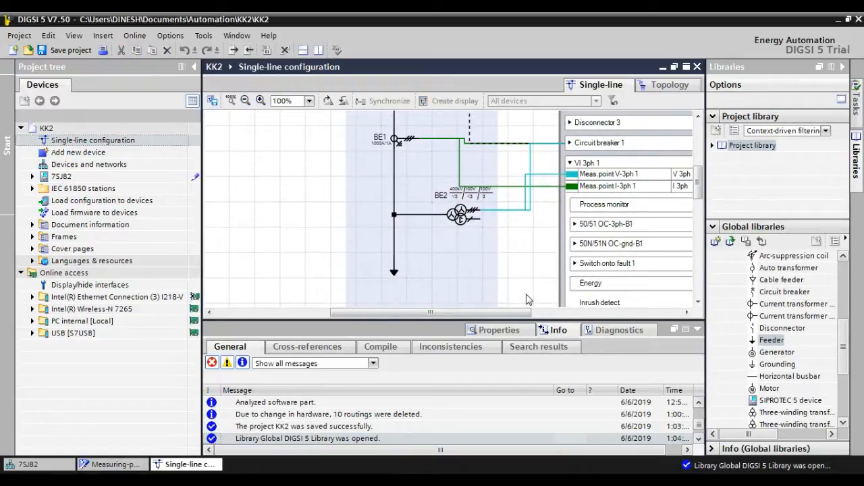
click(685, 331)
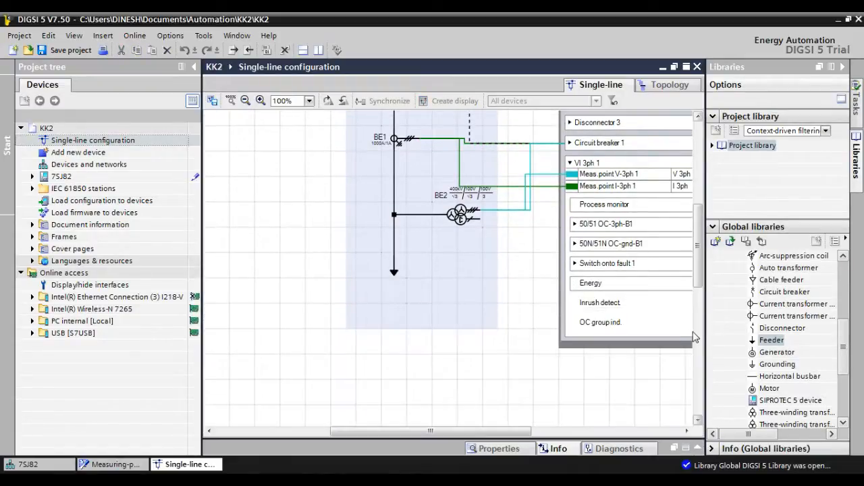
click(194, 67)
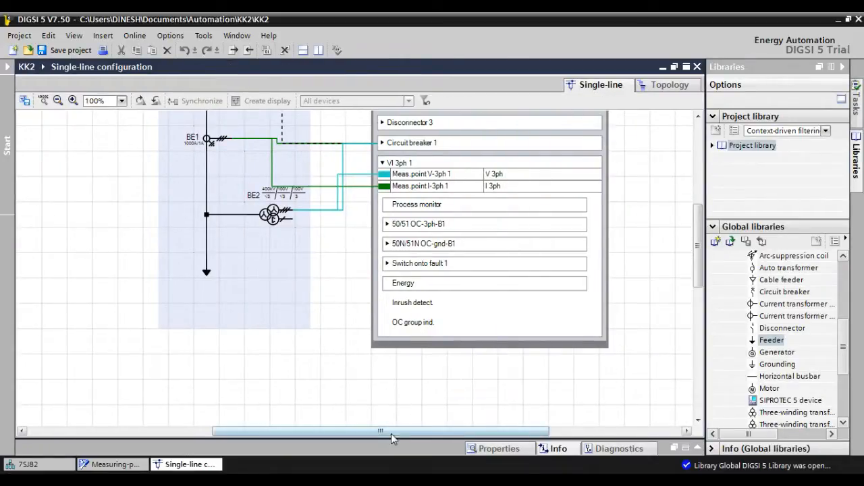
drag(391, 433, 373, 434)
drag(698, 244, 700, 221)
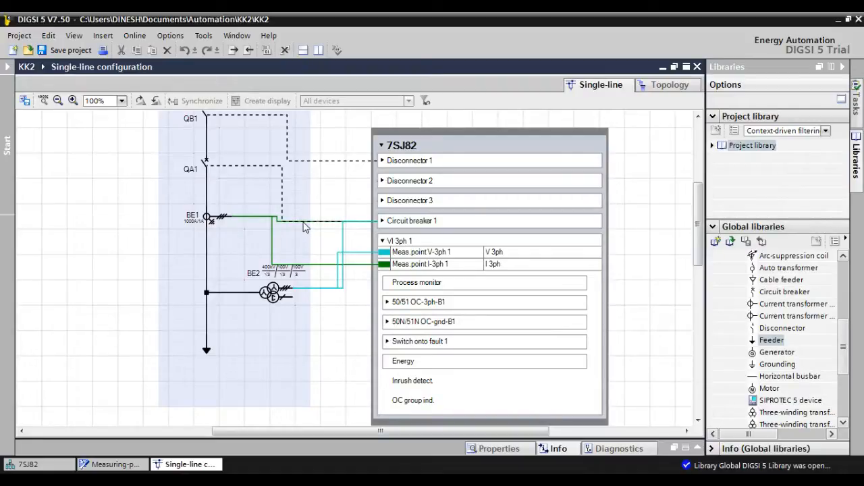
Step: Collapse the VI 3ph 1 group, then expand Circuit breaker 1 to check its measuring-point links and collapse it again
double_click(405, 242)
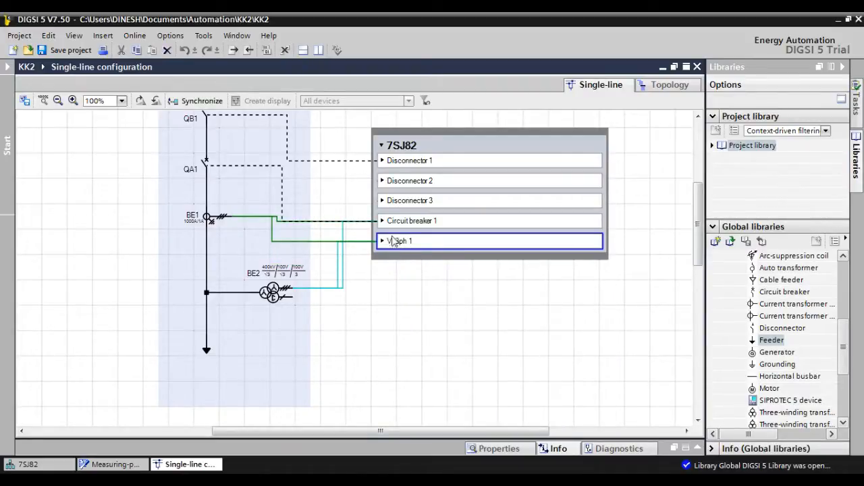
click(385, 222)
click(385, 223)
click(385, 222)
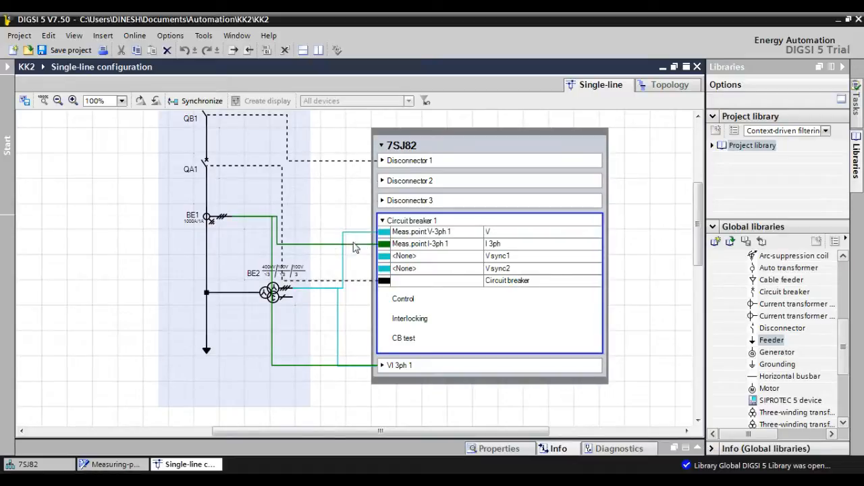
click(484, 222)
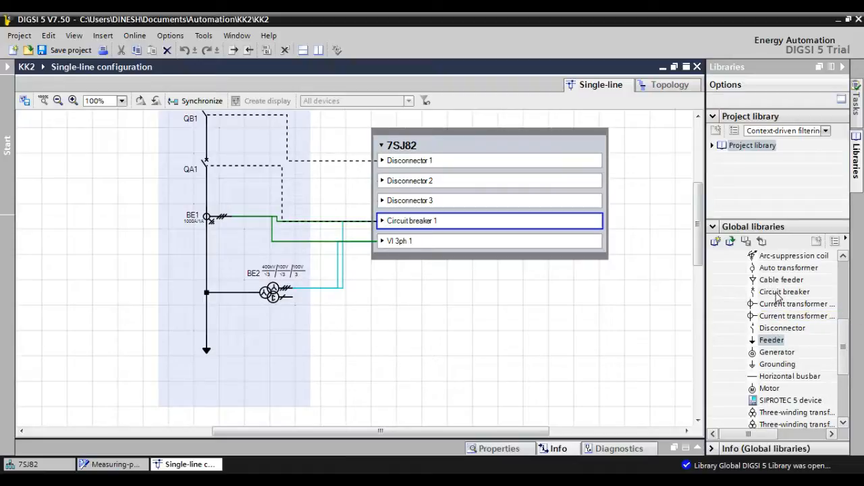
Step: Insert a library disconnector beside Bay1 and connect its upper terminal to the line between BE1 and the BE2 branch
click(783, 328)
scroll(838, 309, up, 2)
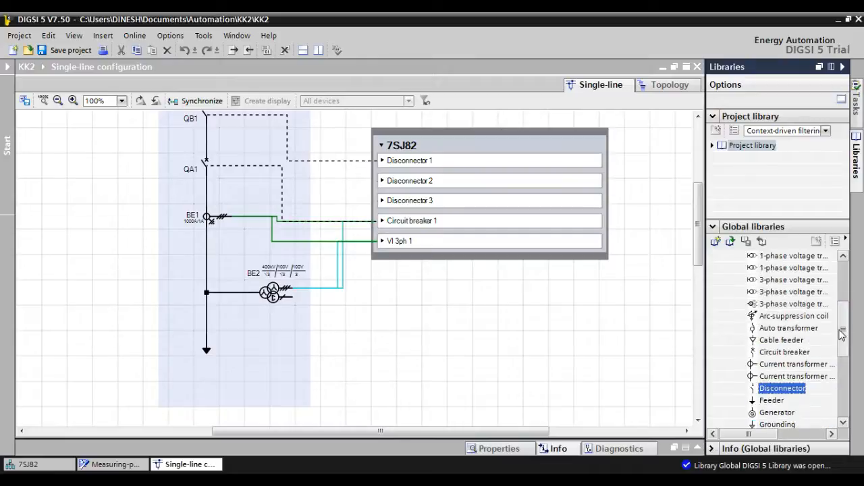
drag(838, 309, 839, 359)
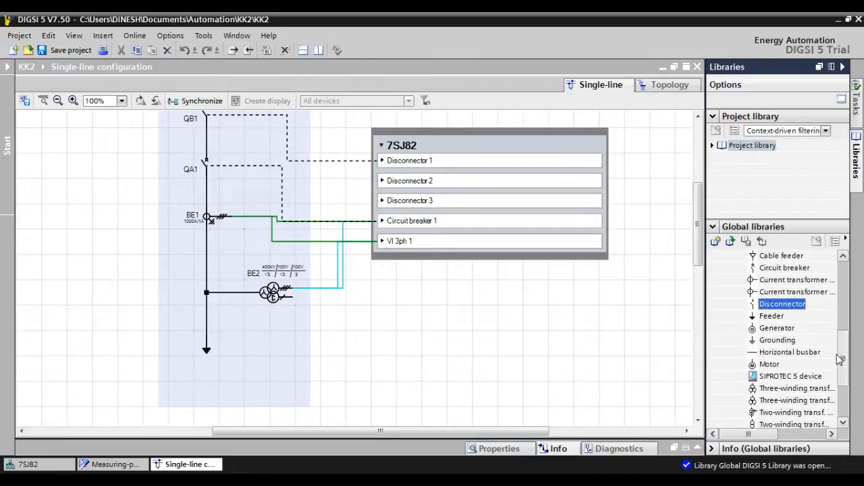
drag(778, 307, 105, 275)
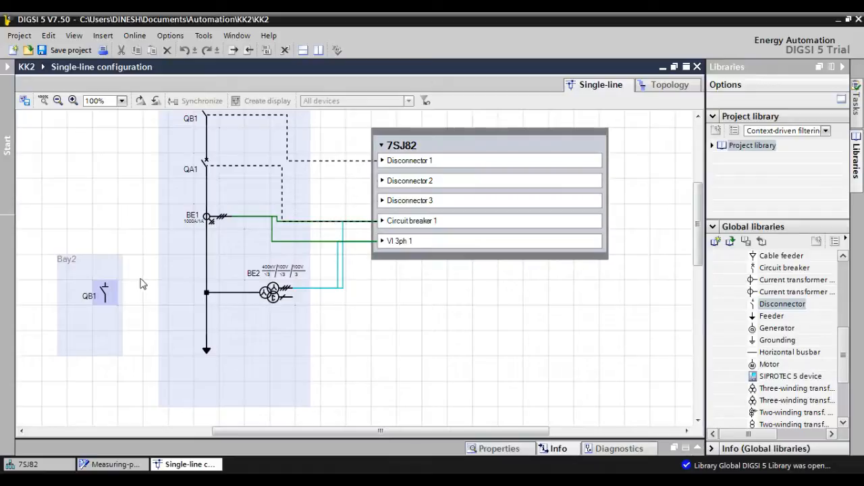
drag(108, 285, 207, 281)
drag(149, 298, 148, 261)
click(147, 305)
Step: Attach a library grounding symbol below the Bay2 disconnector and save the project
click(804, 304)
drag(773, 316, 196, 338)
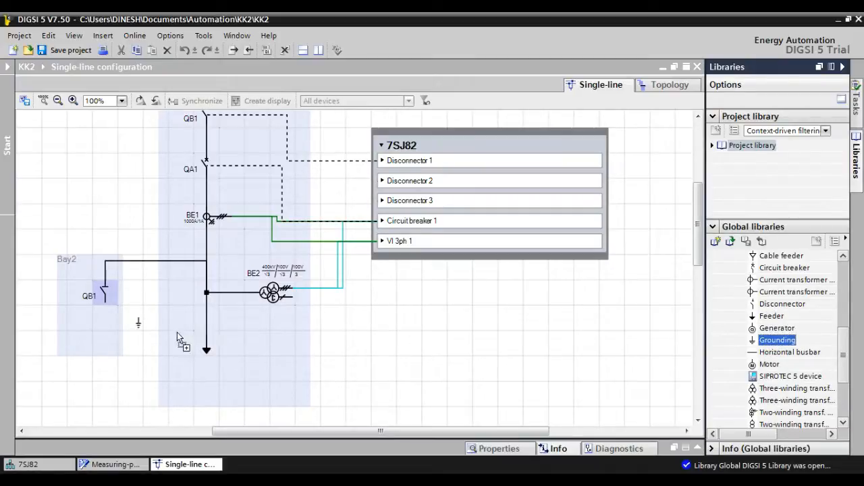
mouse_move(108, 324)
mouse_down()
mouse_move(110, 336)
mouse_move(108, 328)
mouse_up()
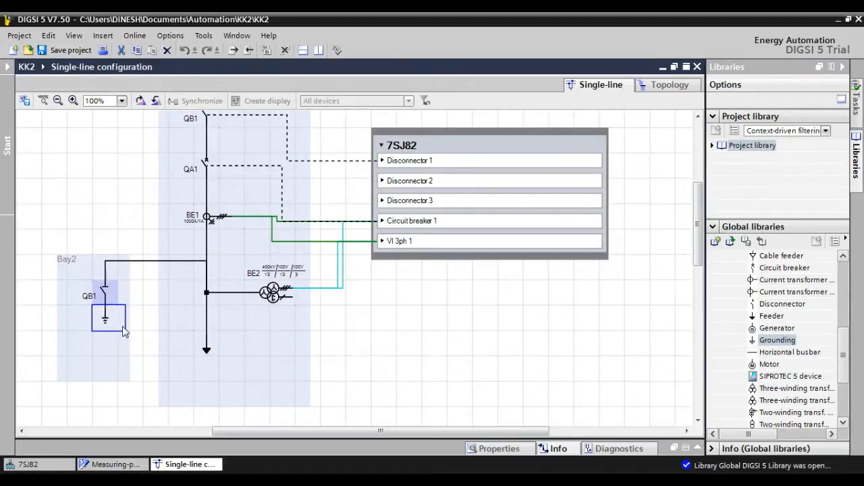
click(444, 389)
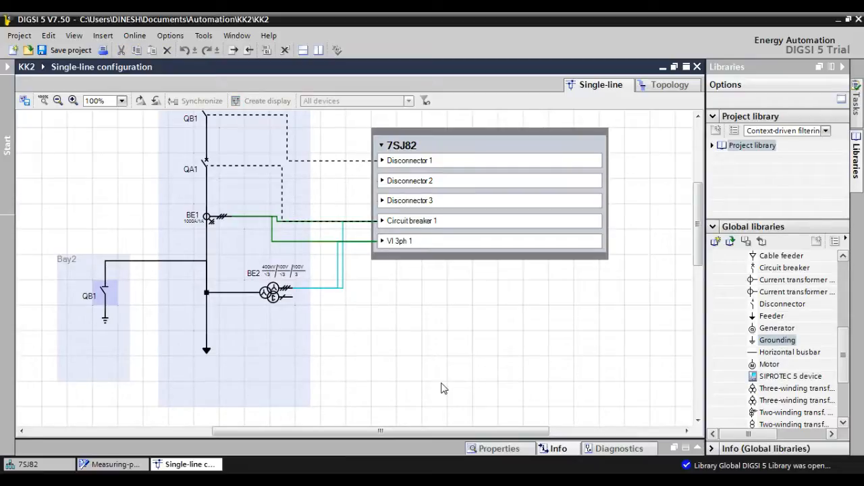
scroll(454, 365, up, 1)
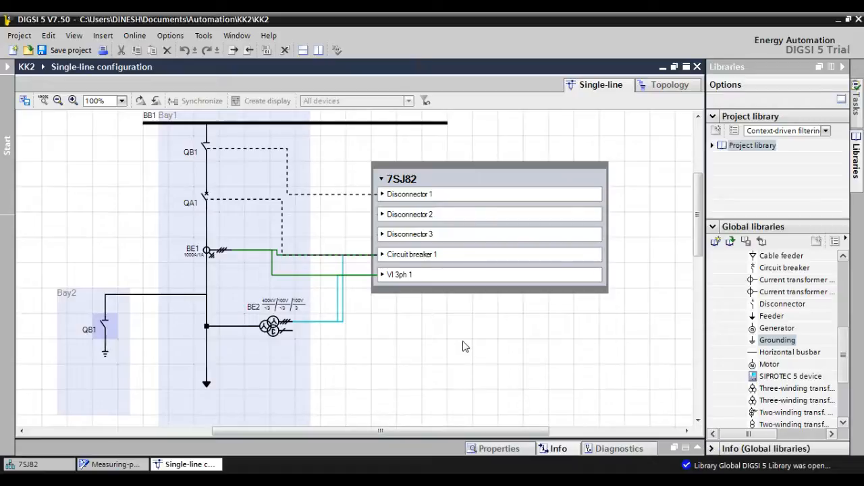
click(89, 53)
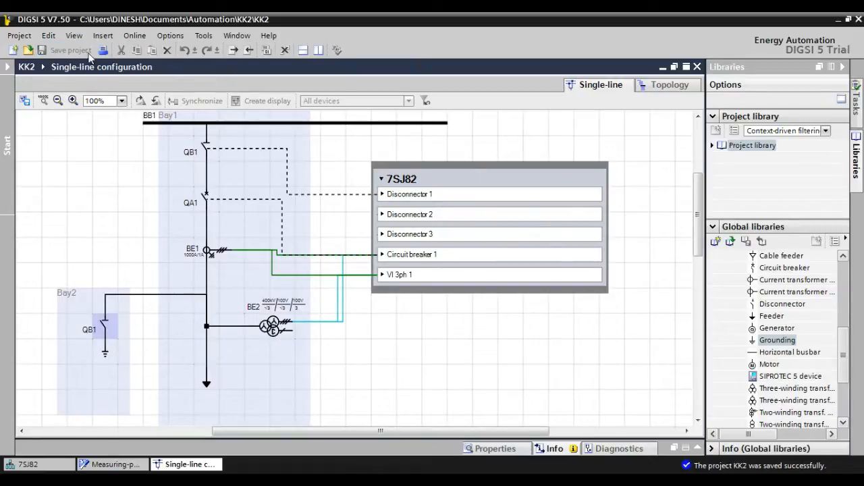
Step: Open the 7SJ82's Information routing from the project tree and examine the Disconnector 1 and Circuit breaker 1 entries
click(8, 67)
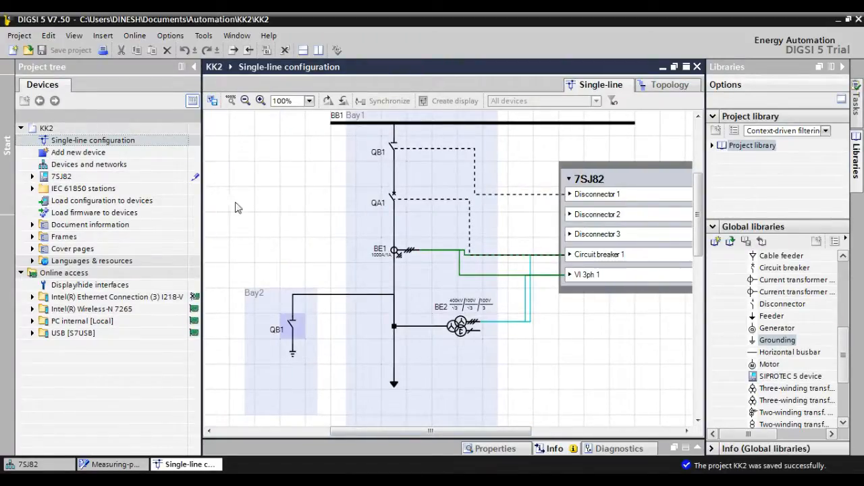
double_click(179, 176)
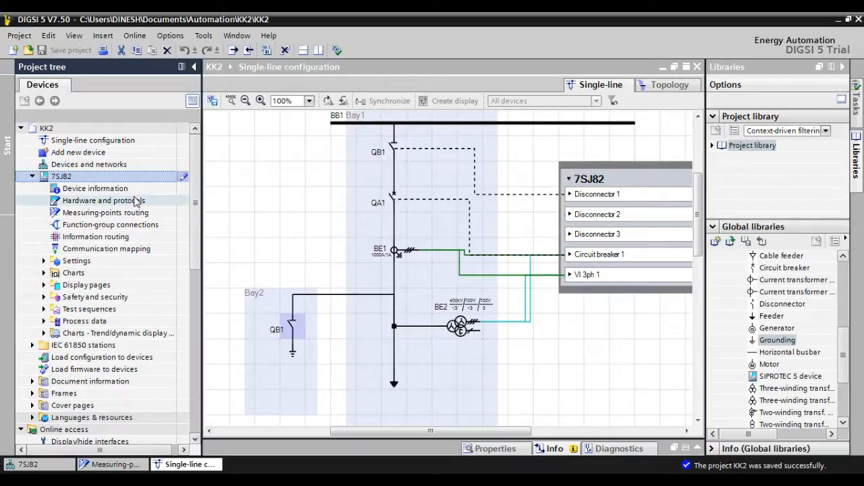
double_click(133, 238)
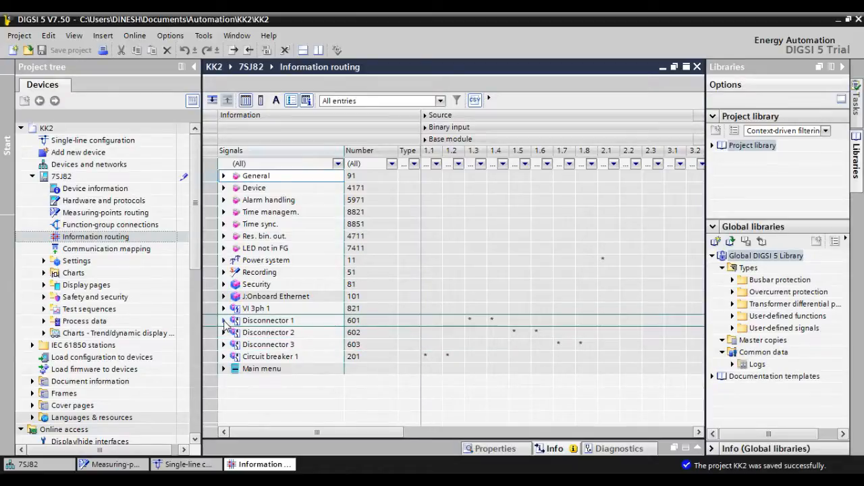
click(227, 323)
click(246, 357)
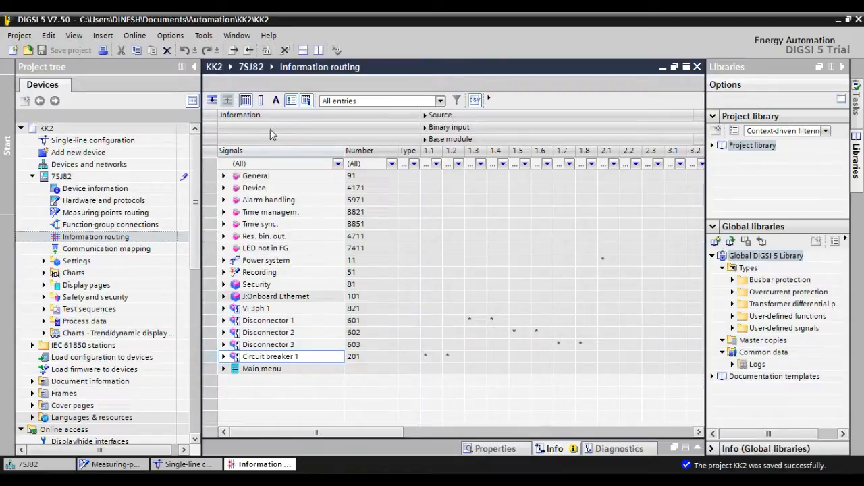
Step: Return to the single-line configuration and rename Bay1's disconnector as Q88 and its circuit breaker as Q52
click(190, 464)
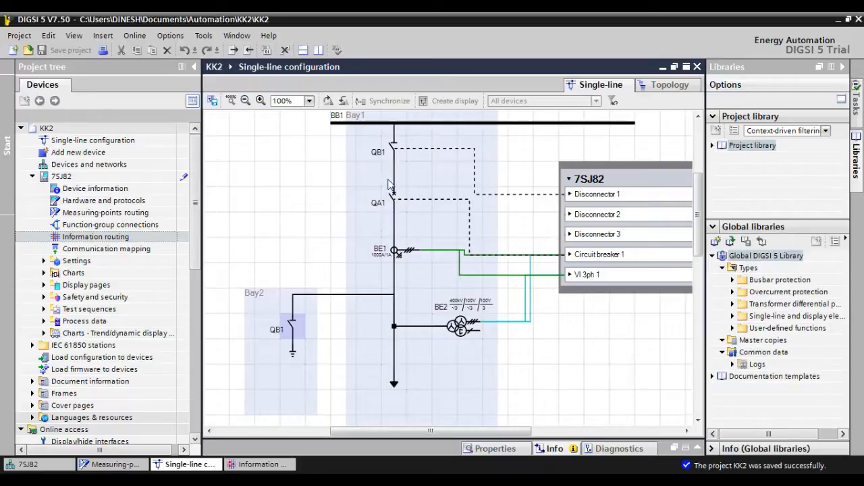
double_click(379, 154)
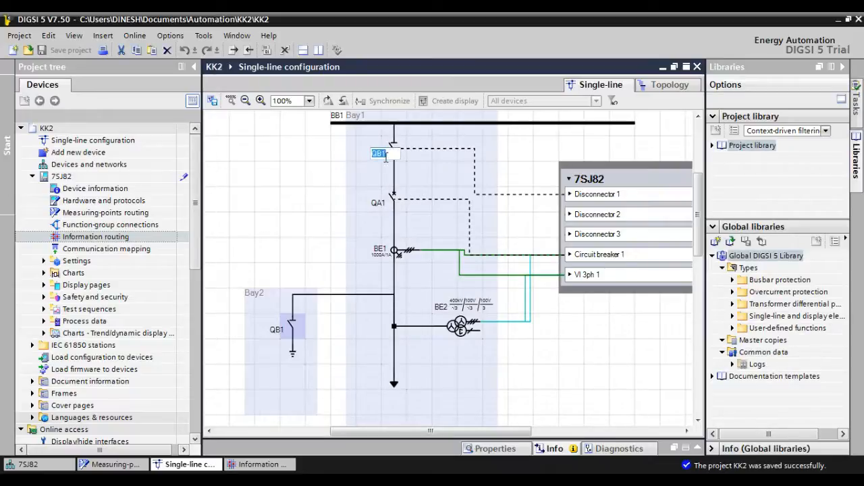
text(Q88)
key(Return)
double_click(378, 204)
click(382, 207)
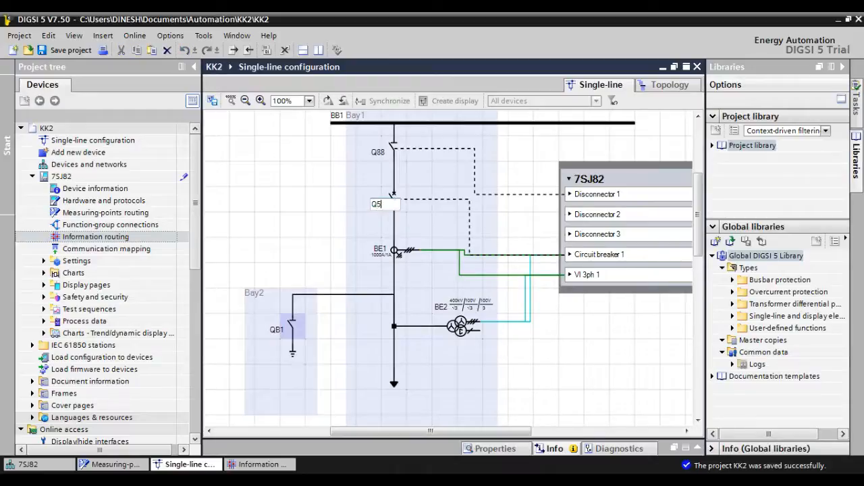
key(Return)
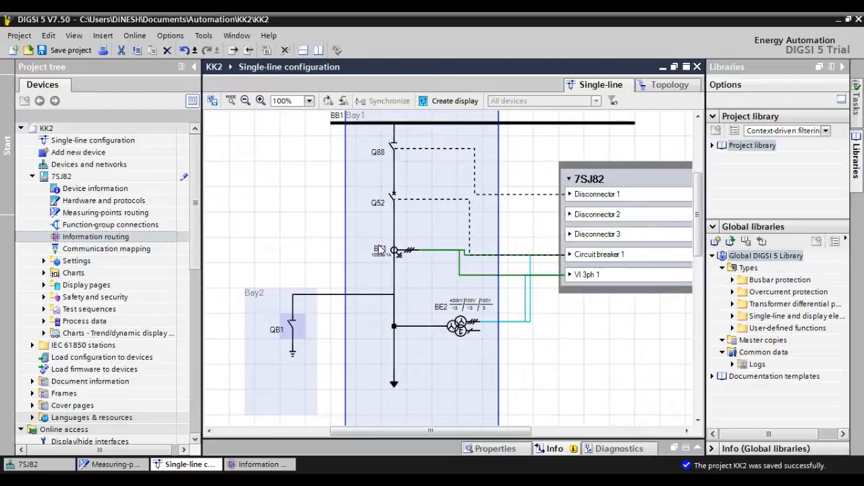
Step: Rename the current transformer BE1 as CT and the voltage transformer BE2 as VT
double_click(379, 249)
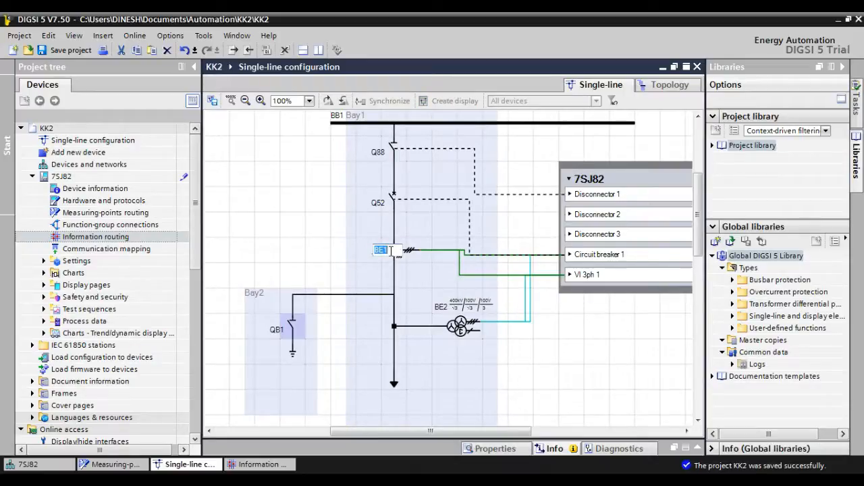
text(CT)
key(Return)
double_click(441, 308)
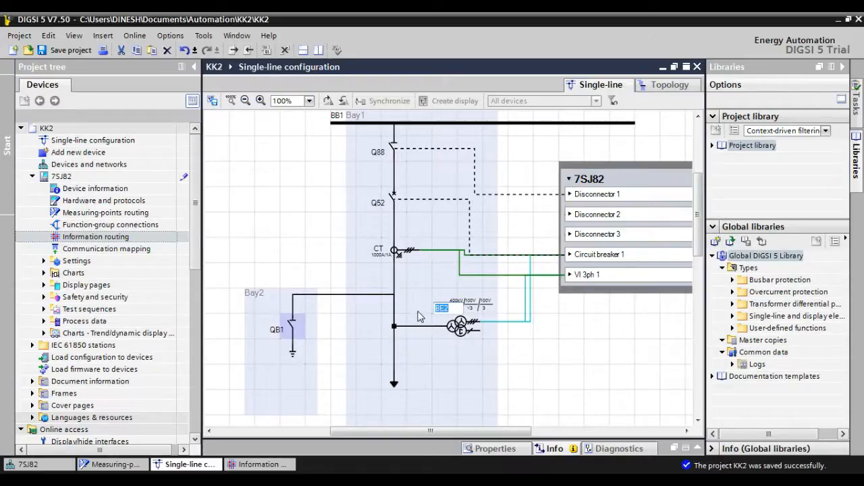
text(VT)
click(583, 348)
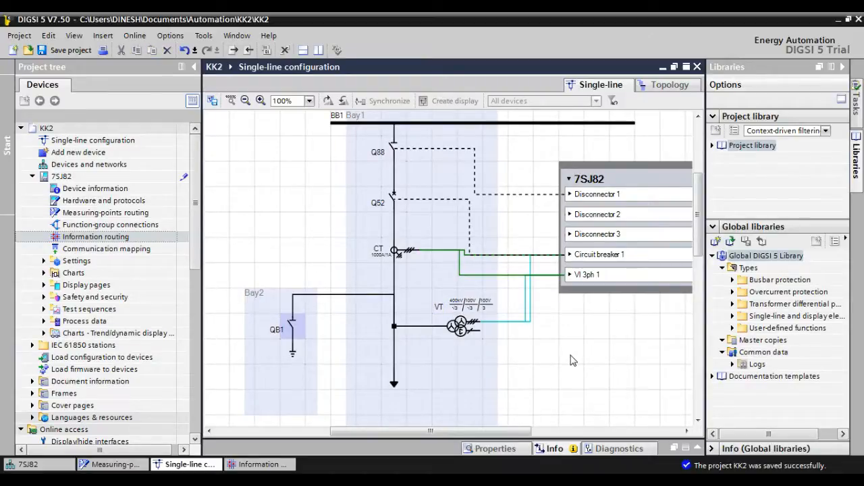
Step: Open the rated primary and secondary voltage properties of the VT
click(478, 304)
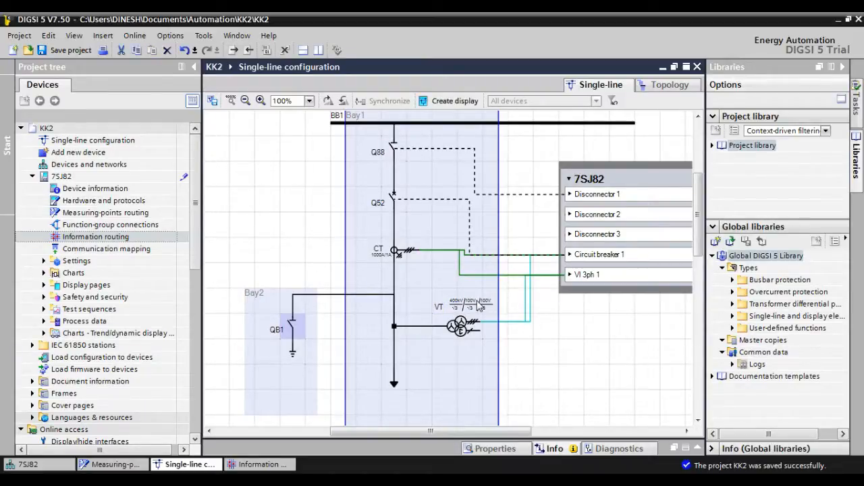
click(466, 328)
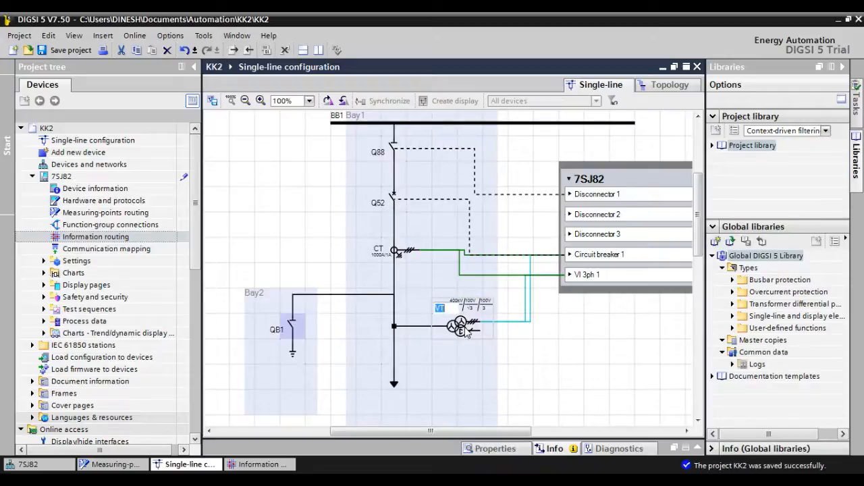
double_click(484, 307)
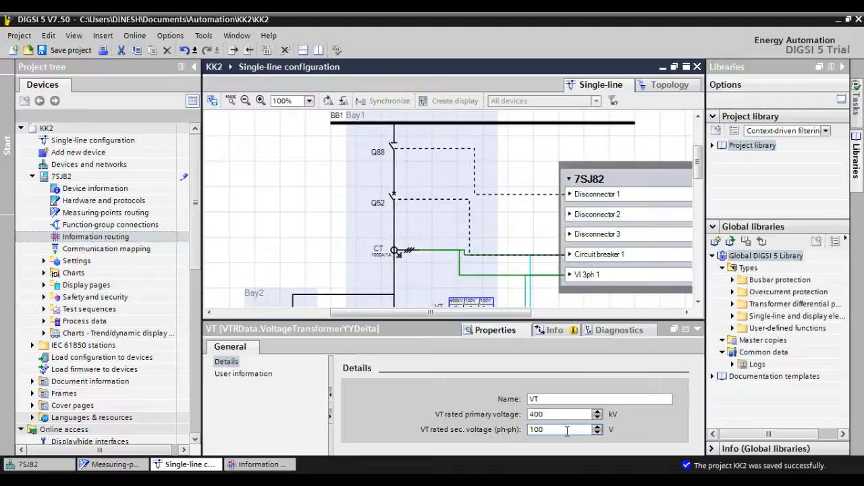
click(569, 307)
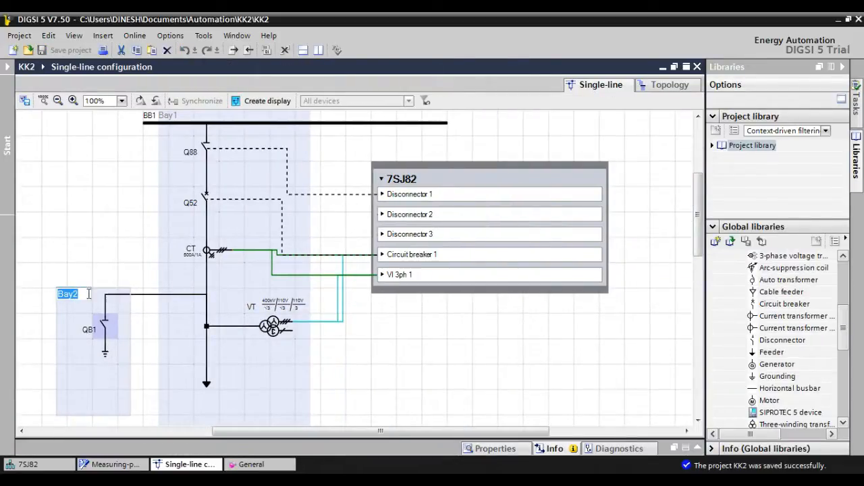
Step: Rename Bay2 as "Earth switch" and save the project
text(Earth)
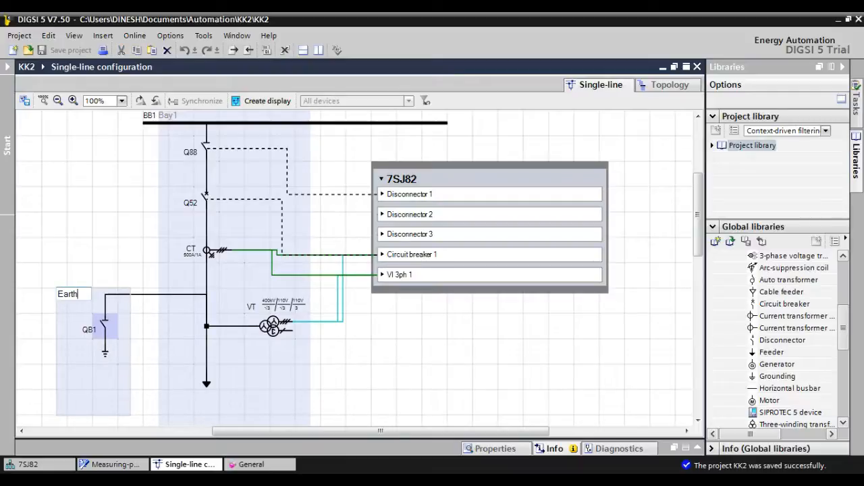
text( switch)
click(80, 268)
click(68, 51)
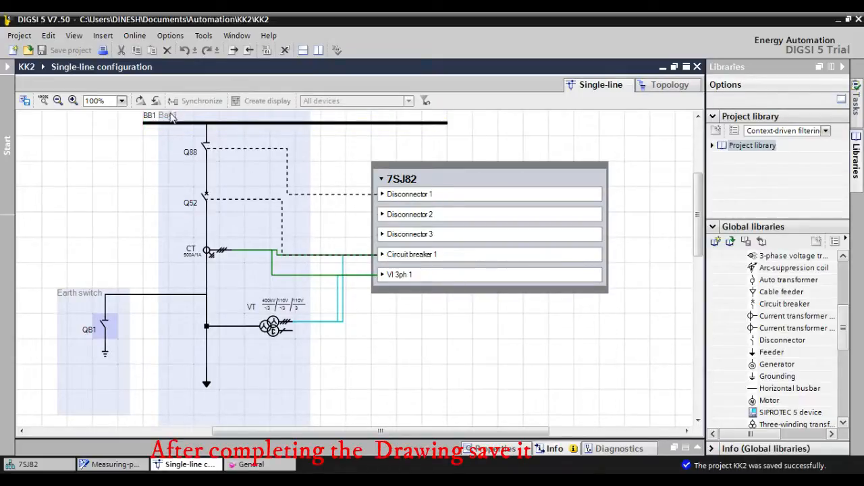
Step: Close all open editors and save the project with the project tree displayed again
click(697, 67)
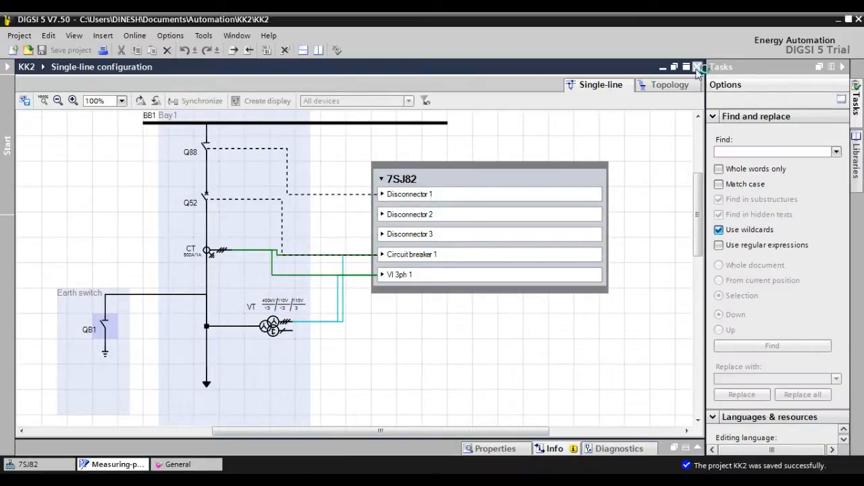
click(697, 67)
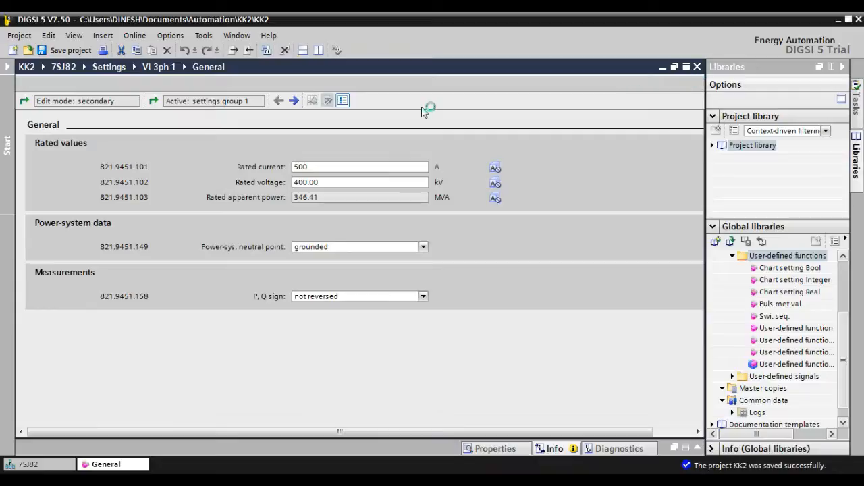
click(697, 66)
click(697, 67)
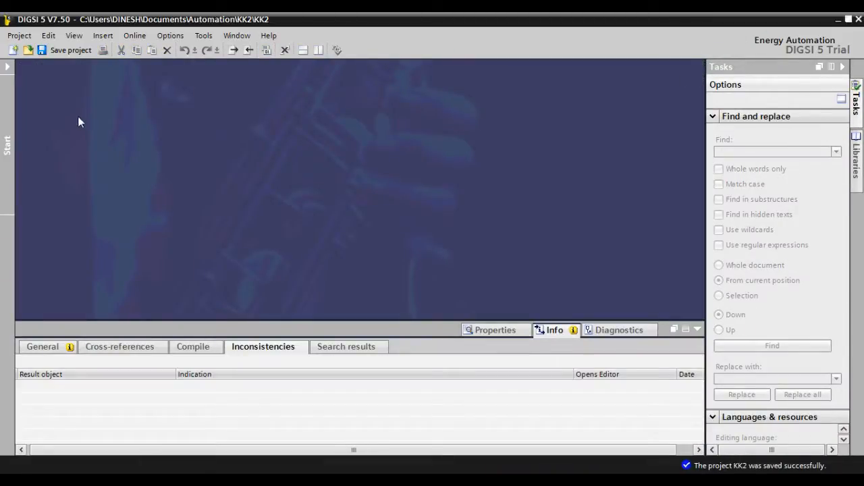
click(7, 67)
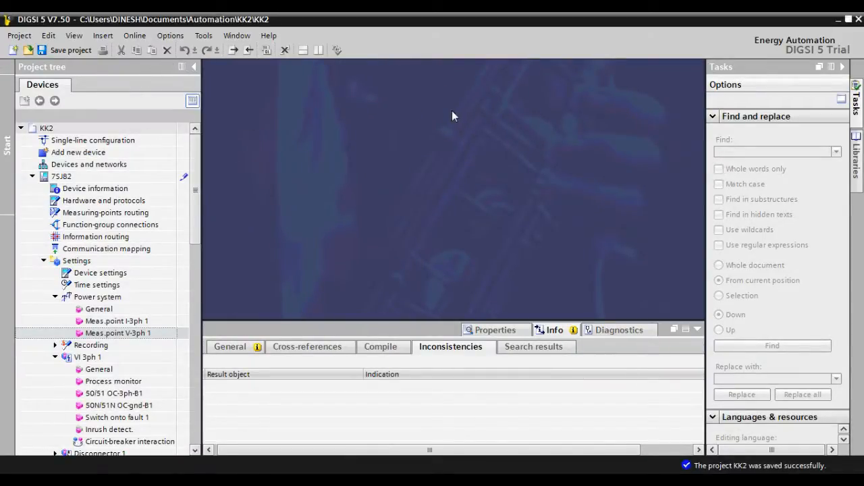
click(63, 50)
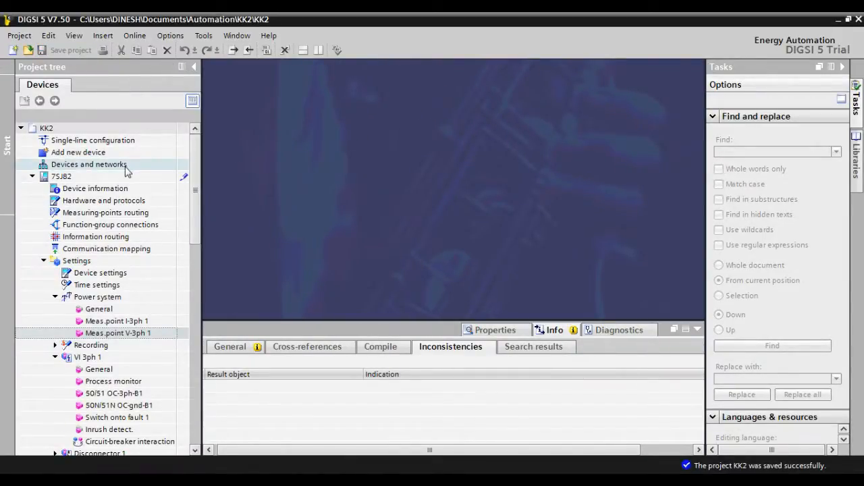
Step: Load the configuration to the 7SJ82 device, entering the confirmation ID for settings/operation
right_click(76, 178)
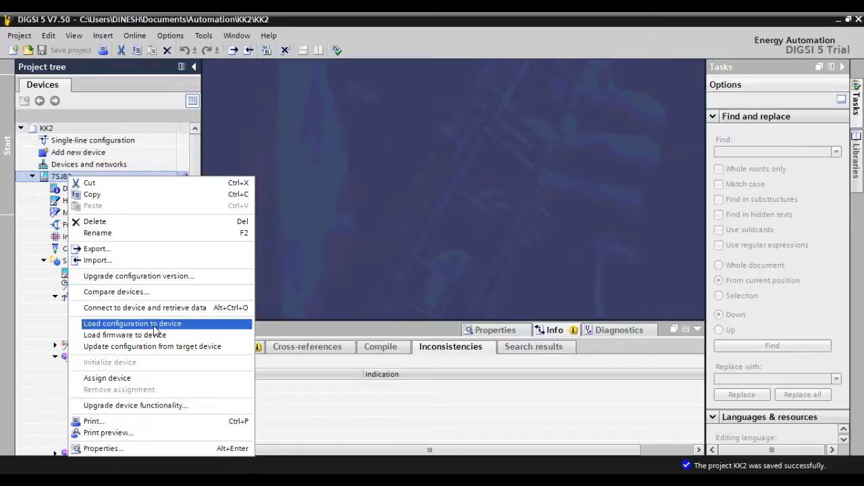
click(153, 328)
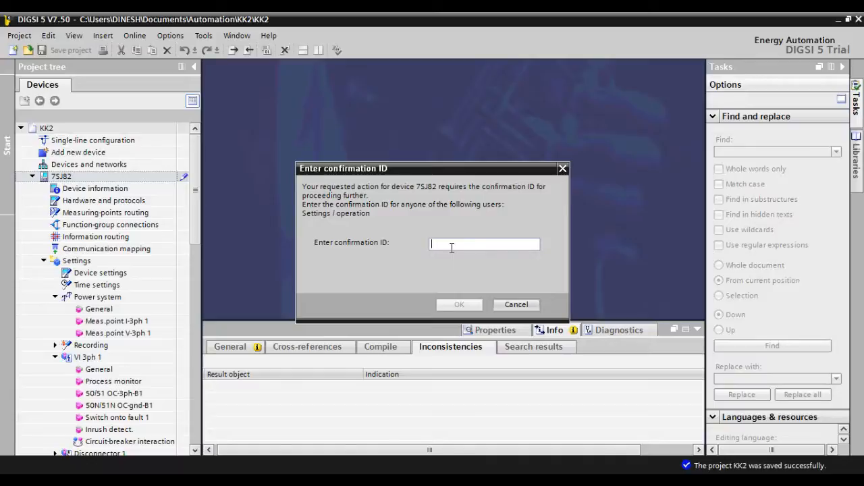
text(222222)
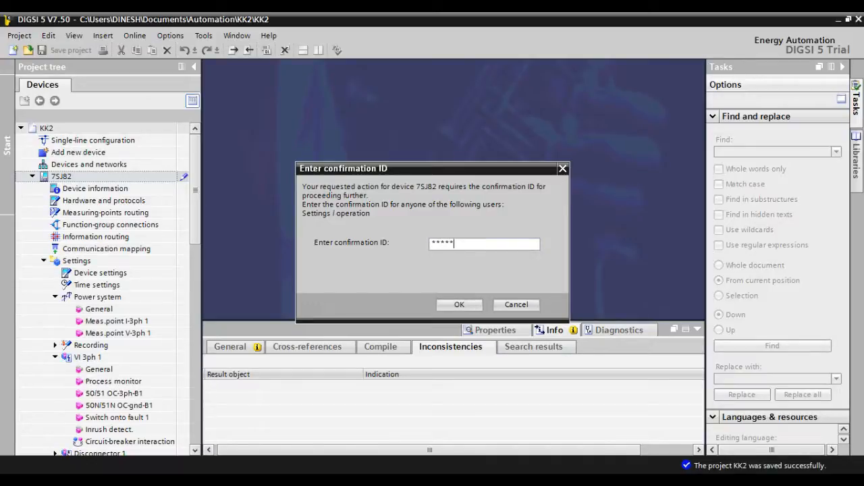
click(458, 305)
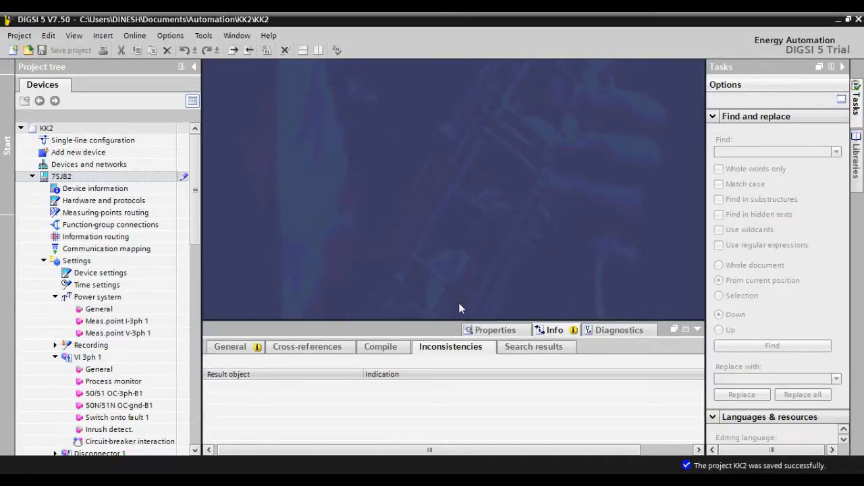